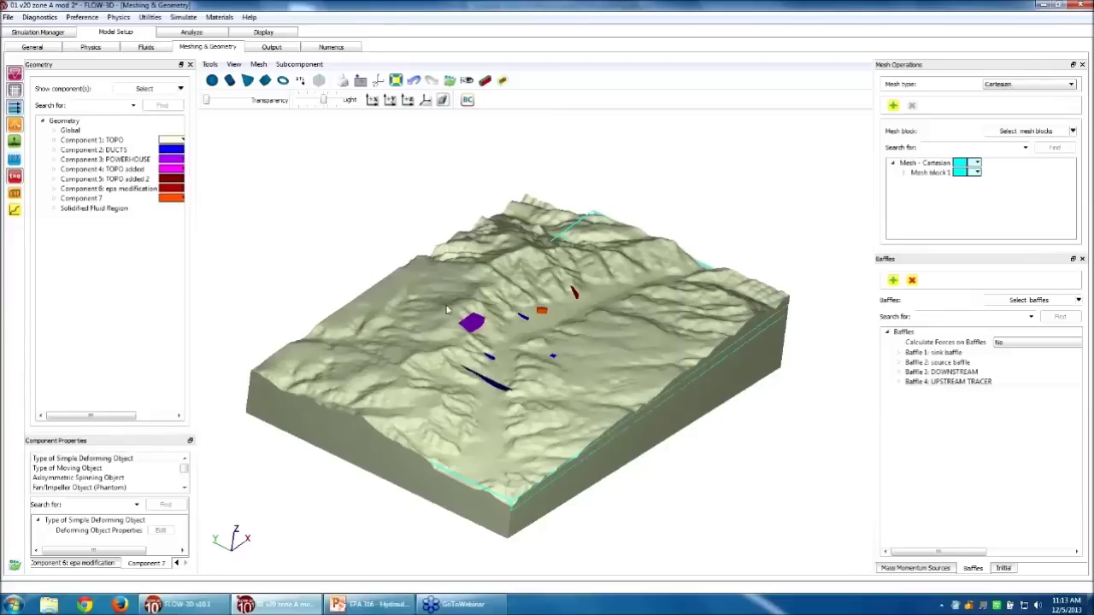
Hide the computational mesh display around the terrain model.
scroll(517, 339, up, 3)
scroll(517, 339, up, 3)
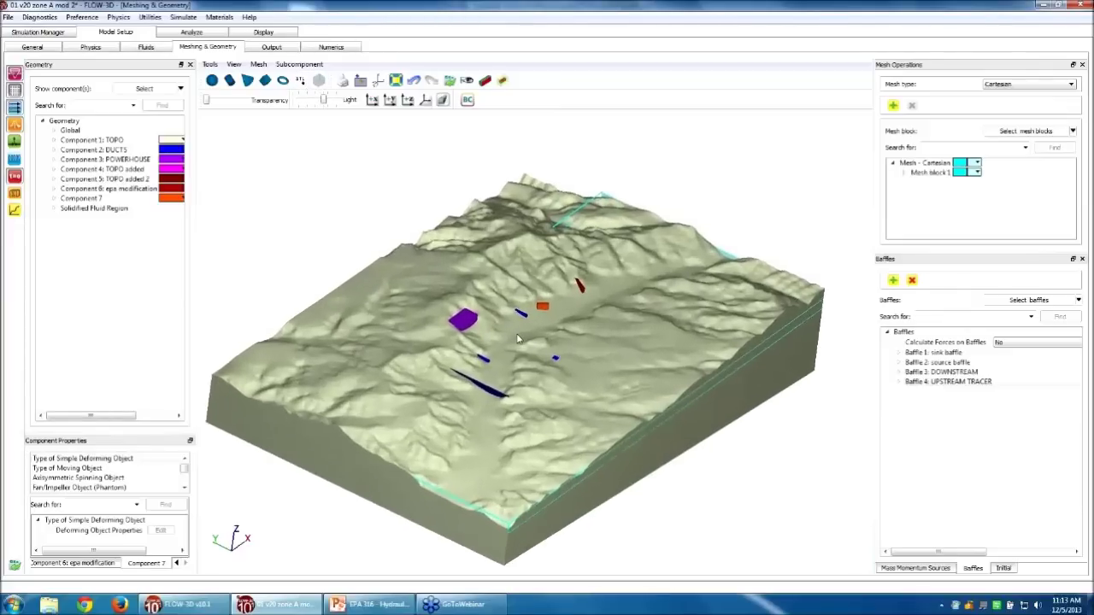
click(258, 64)
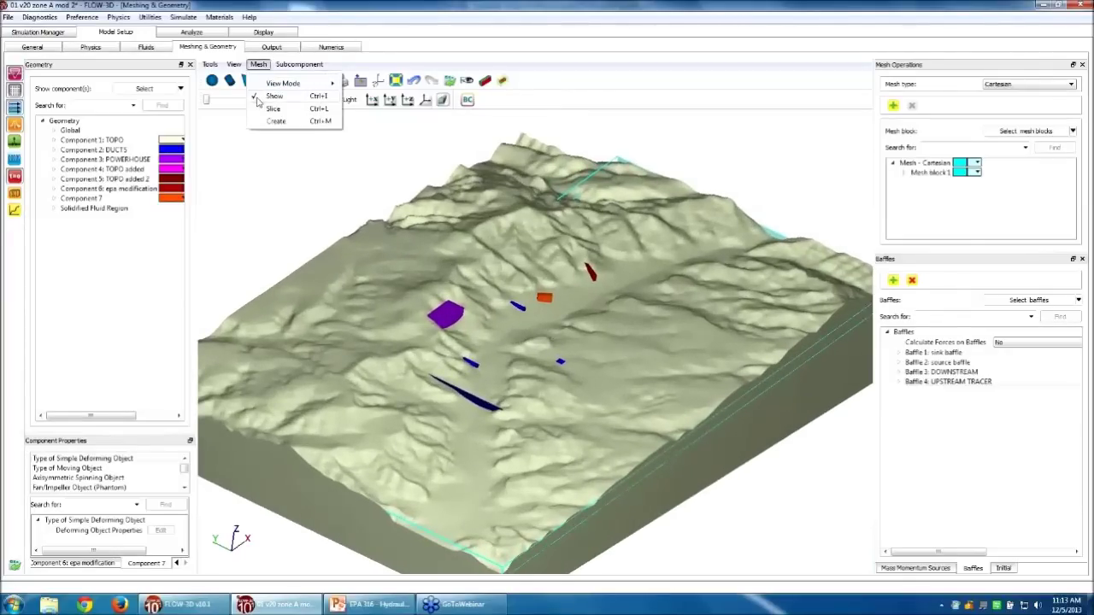
click(257, 96)
Examine the ducts, powerhouse and other coloured components on the terrain up close and from the overall view.
scroll(550, 366, up, 3)
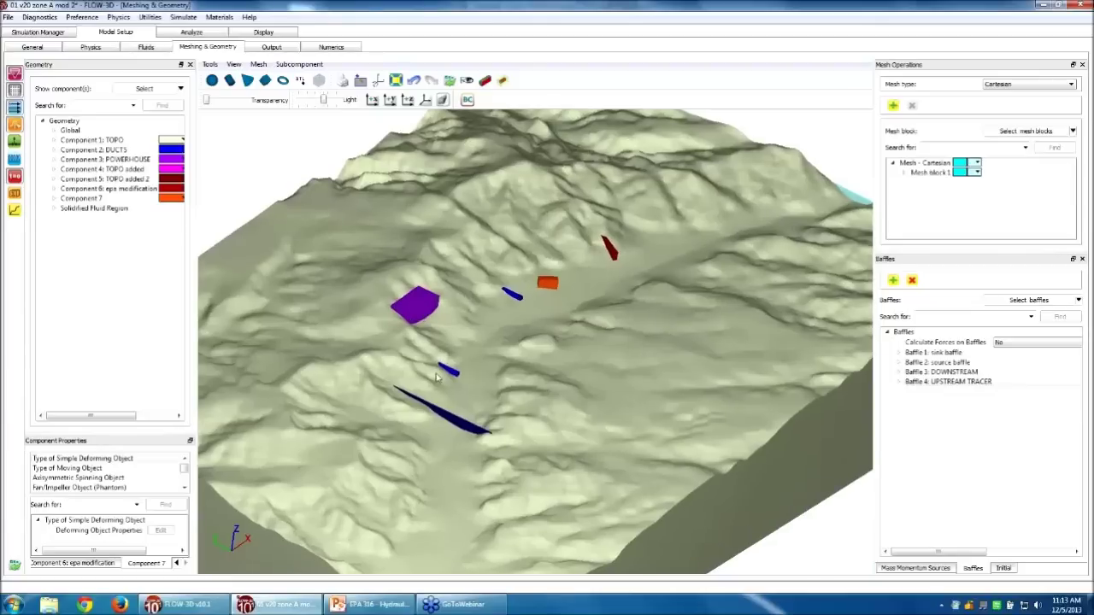
scroll(436, 376, up, 5)
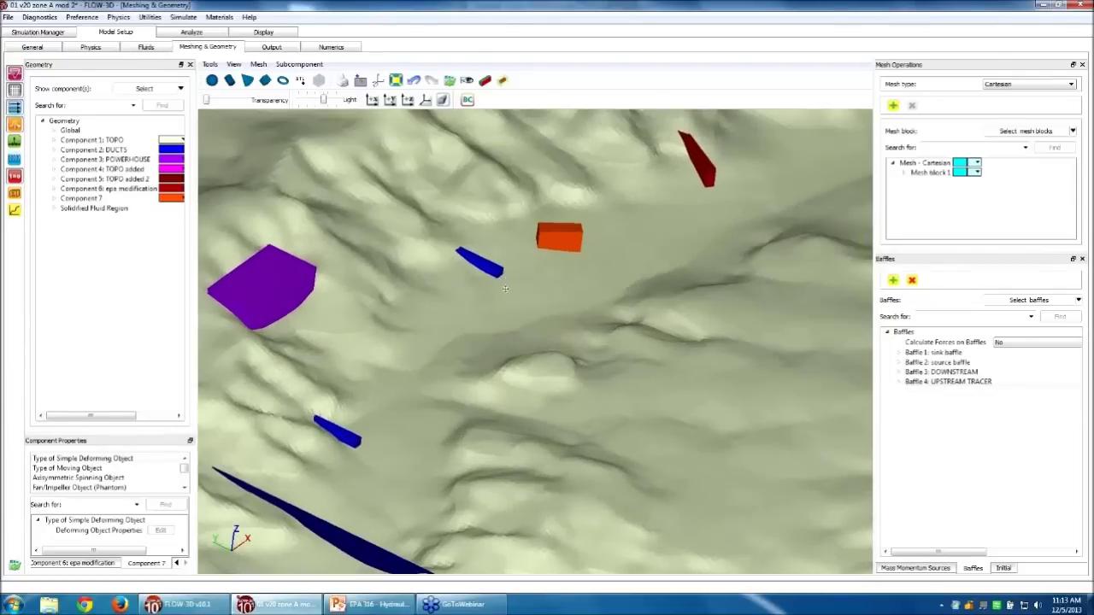
scroll(464, 300, up, 5)
drag(448, 341, 649, 328)
scroll(683, 371, down, 6)
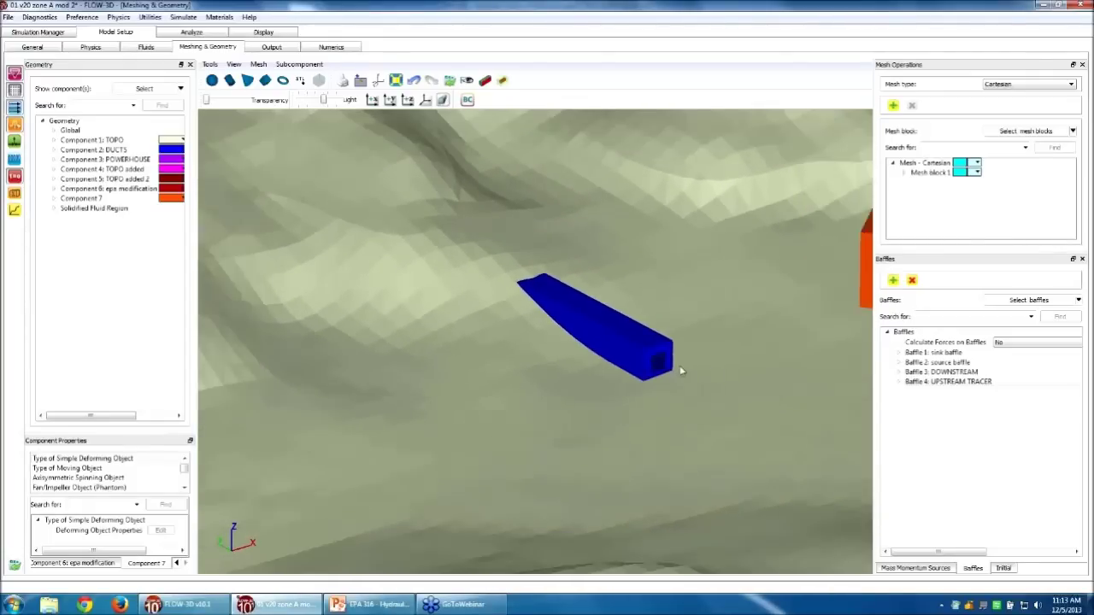
scroll(681, 371, down, 5)
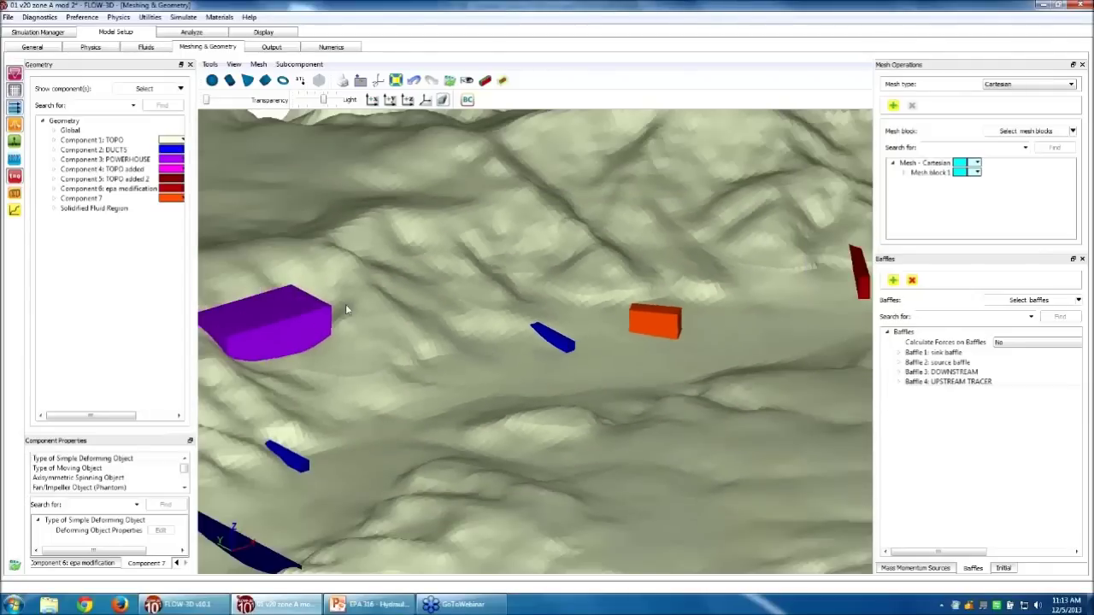
drag(740, 389, 709, 424)
scroll(564, 448, down, 3)
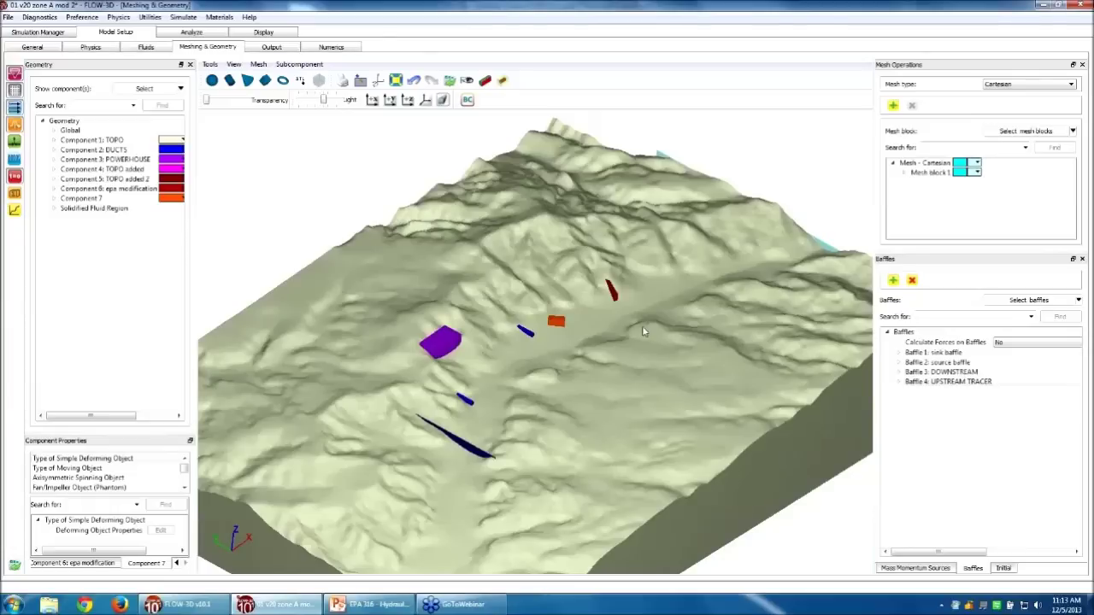
scroll(642, 325, down, 5)
drag(593, 386, 458, 403)
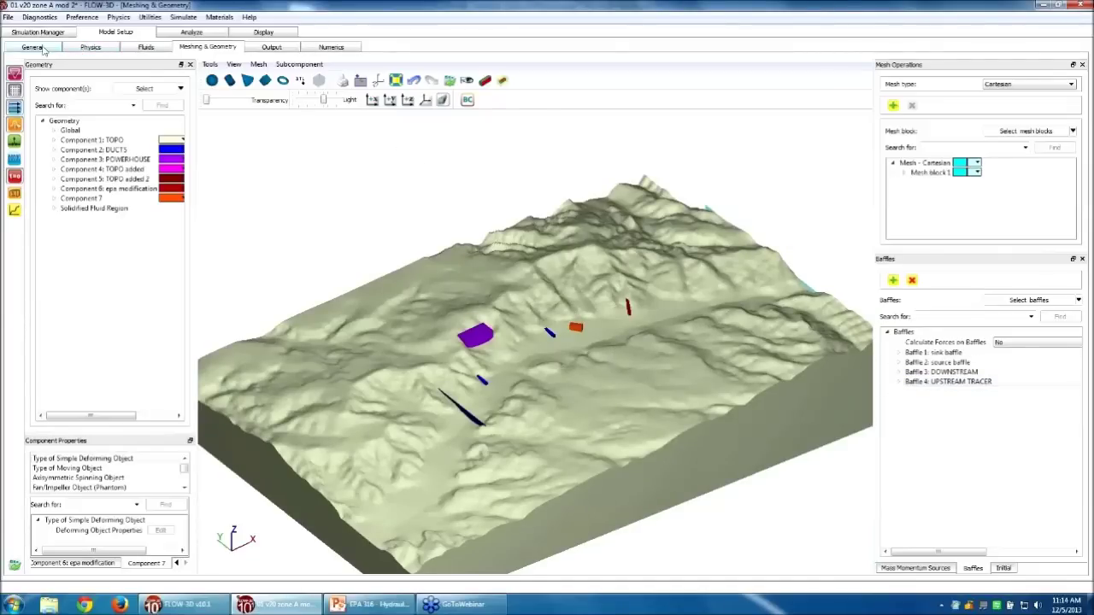
Review the gravity components and the viscosity and turbulence options in the physics setup, leaving them as they are.
click(89, 48)
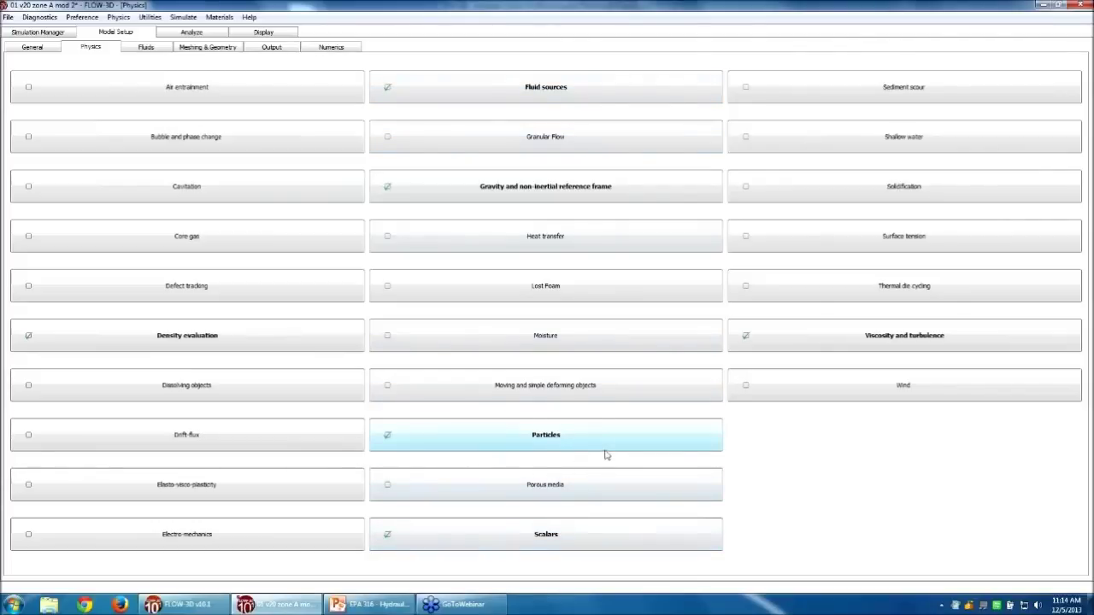
click(579, 198)
double_click(435, 215)
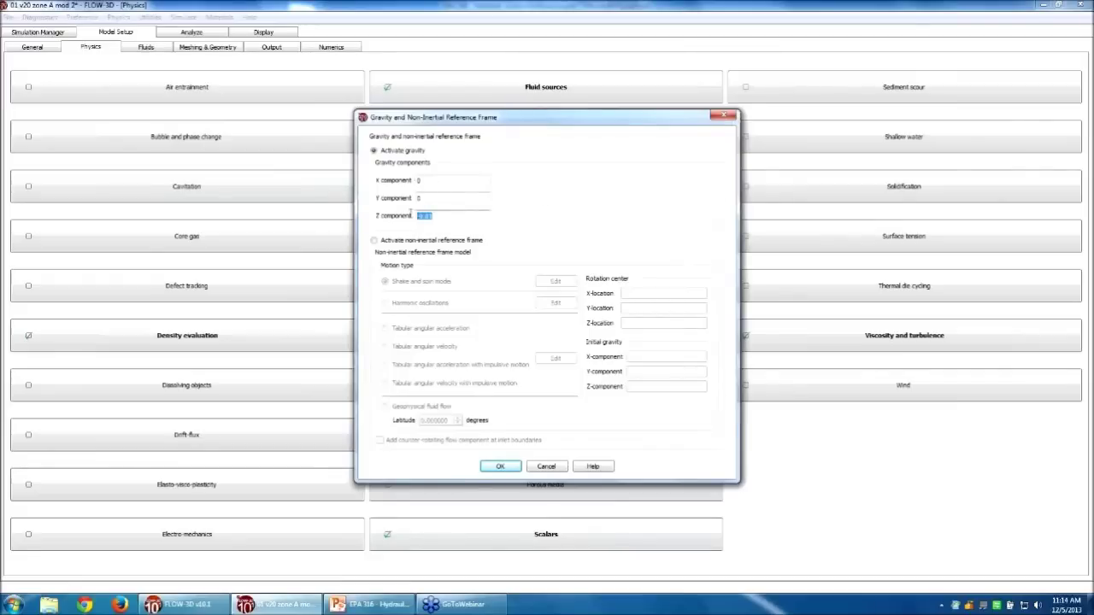
click(501, 466)
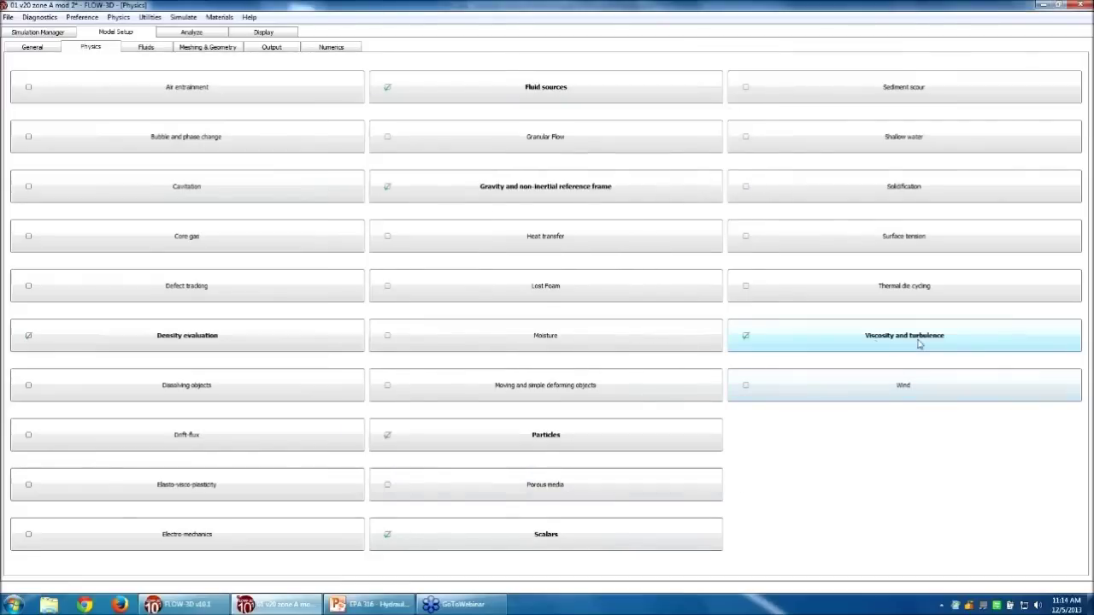
click(920, 344)
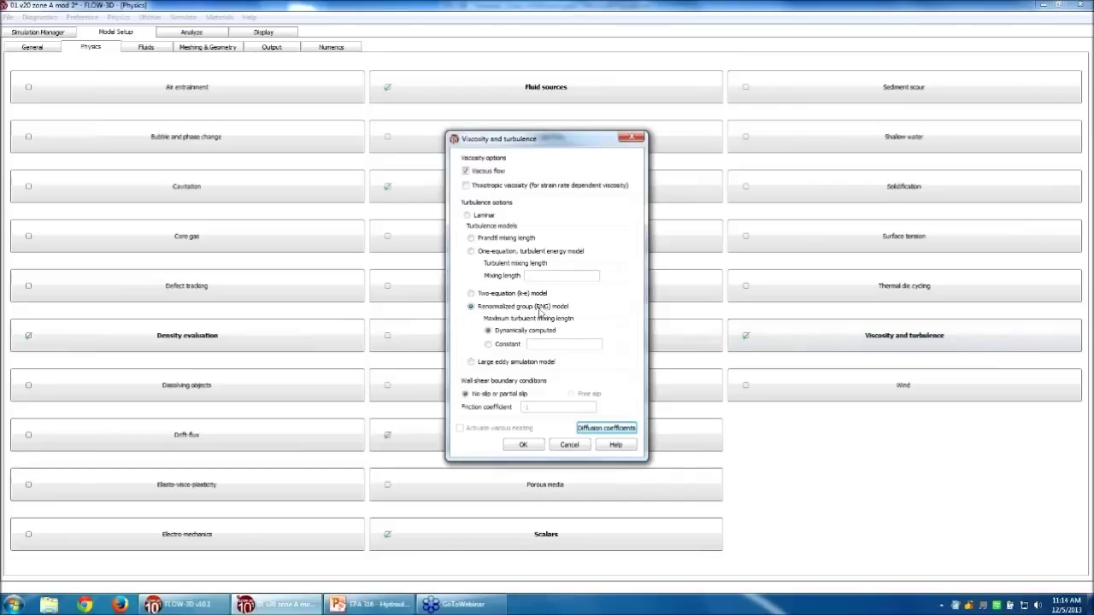
click(523, 444)
Review the scalar title and the maximum allowed number of particles in the physics models without changing them.
click(563, 539)
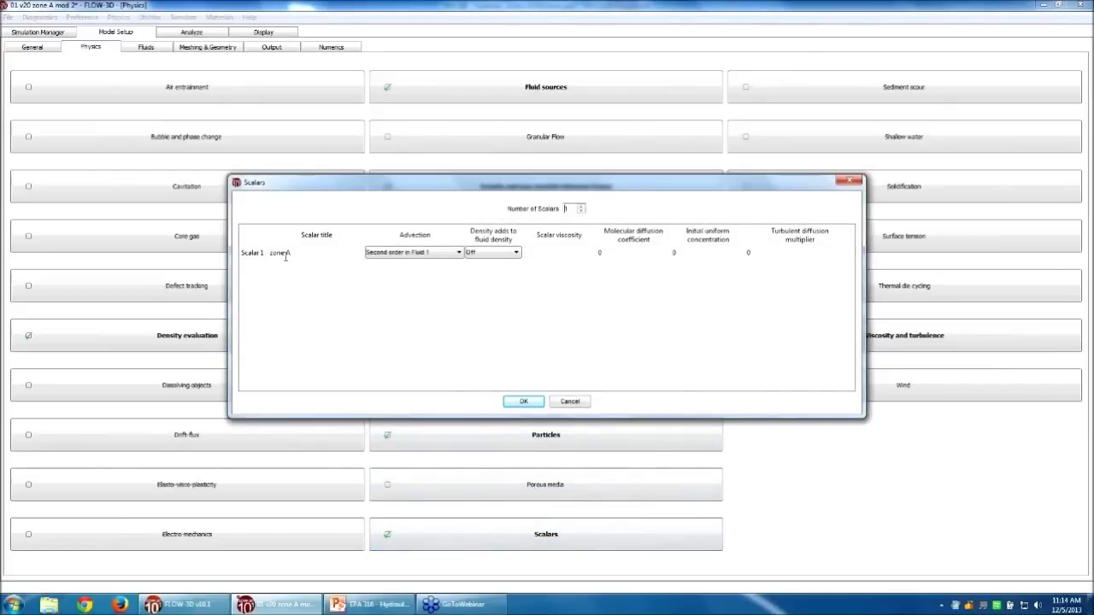
double_click(300, 253)
click(523, 401)
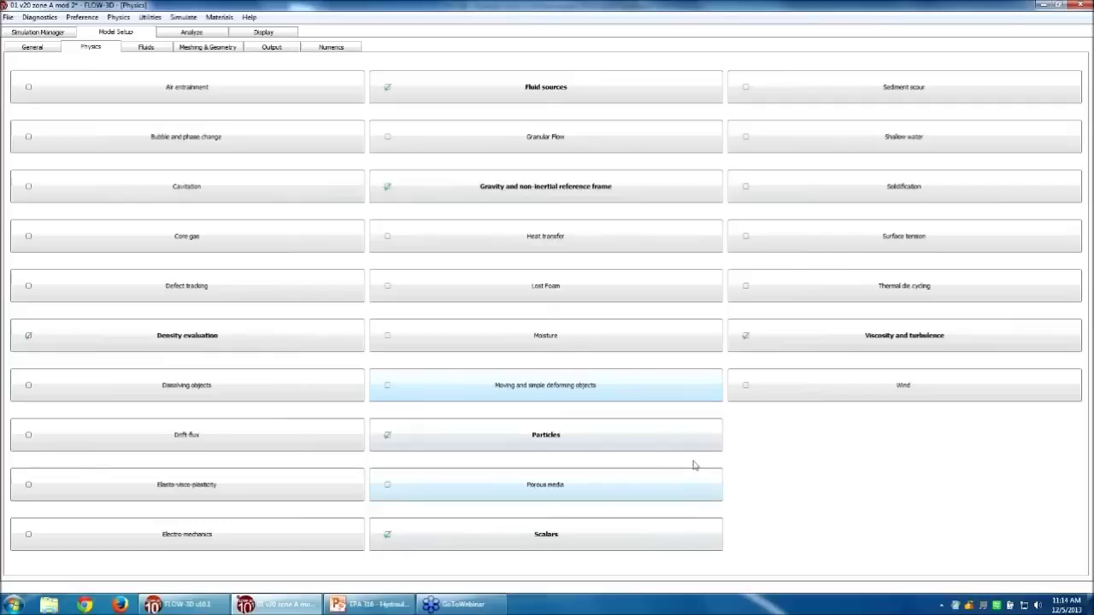
click(641, 445)
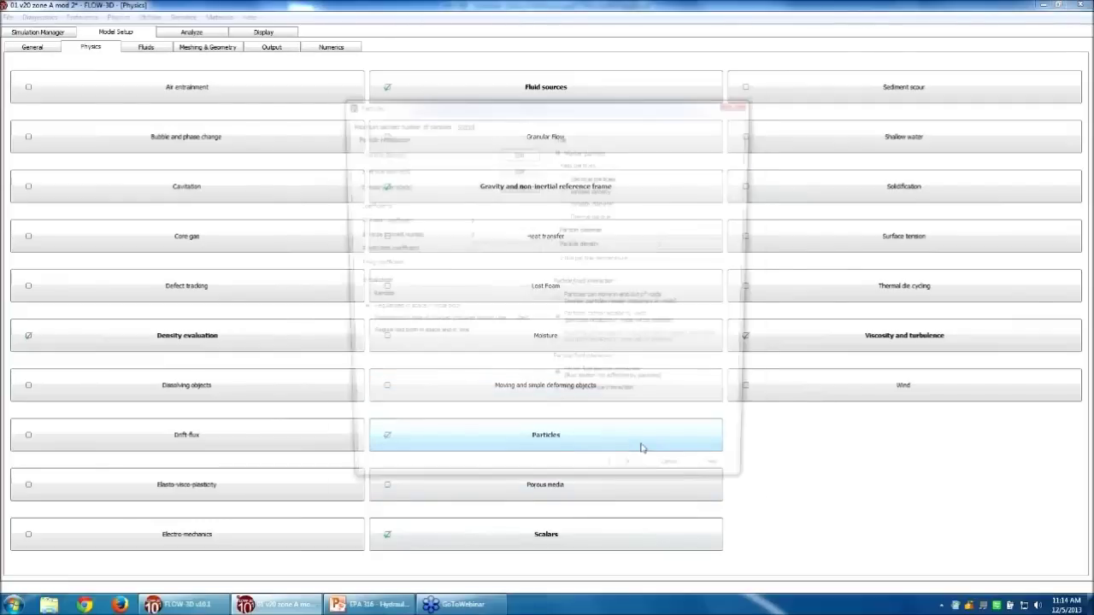
drag(471, 123, 444, 121)
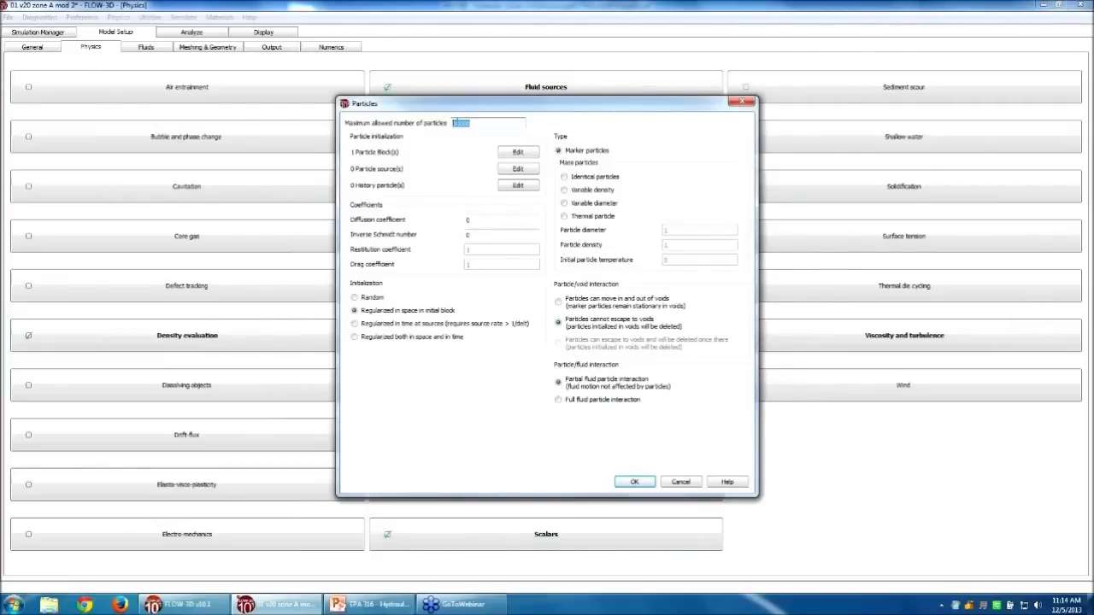
click(635, 482)
Review the density evaluation options and the moving and simple deforming objects settings without changing them.
click(215, 346)
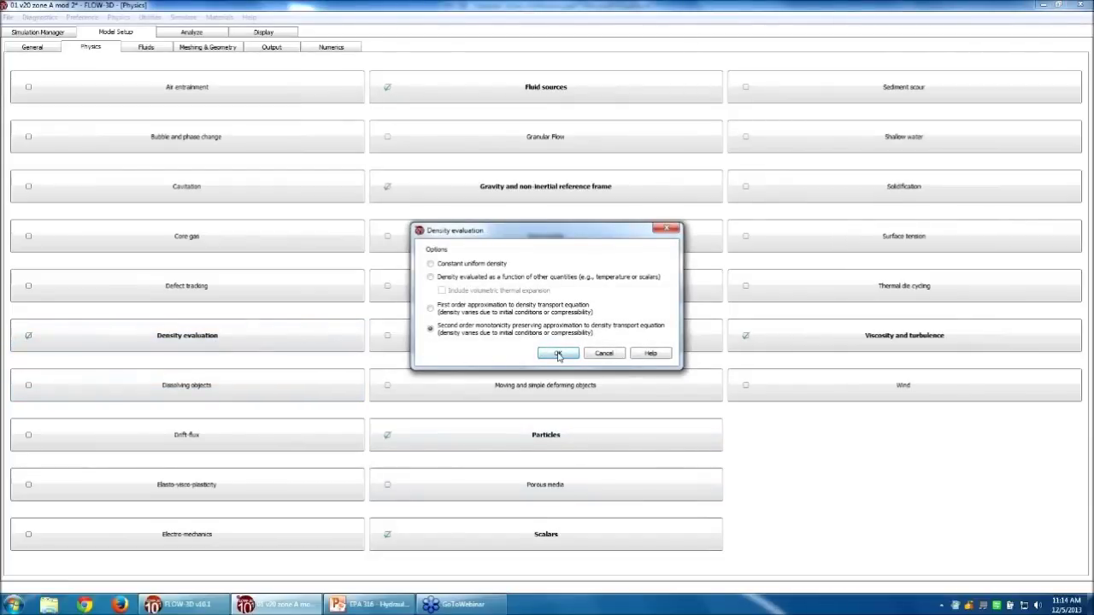
click(558, 353)
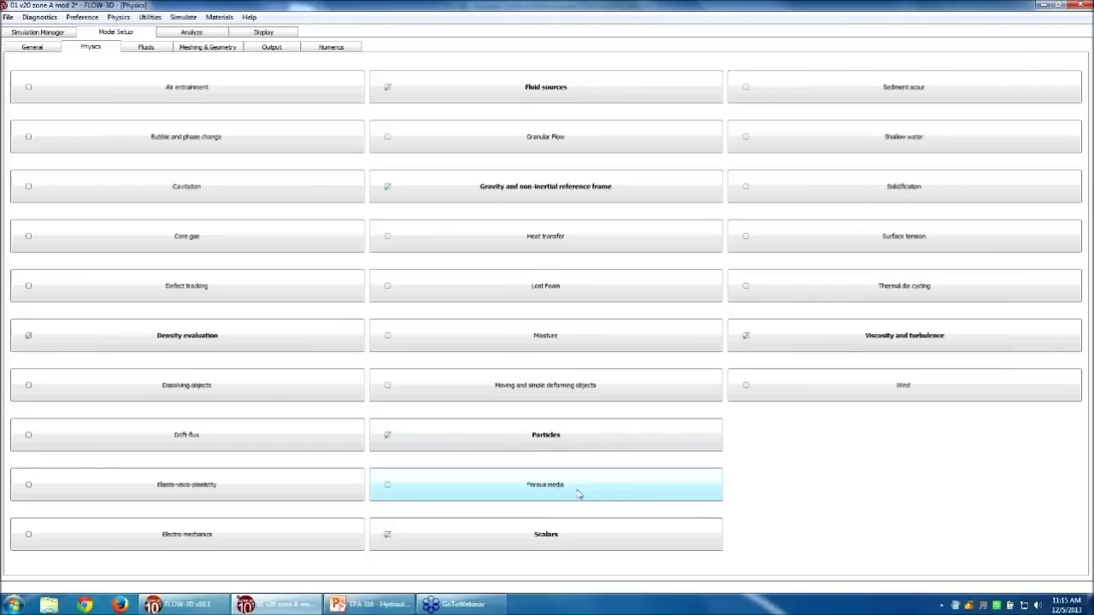
click(571, 389)
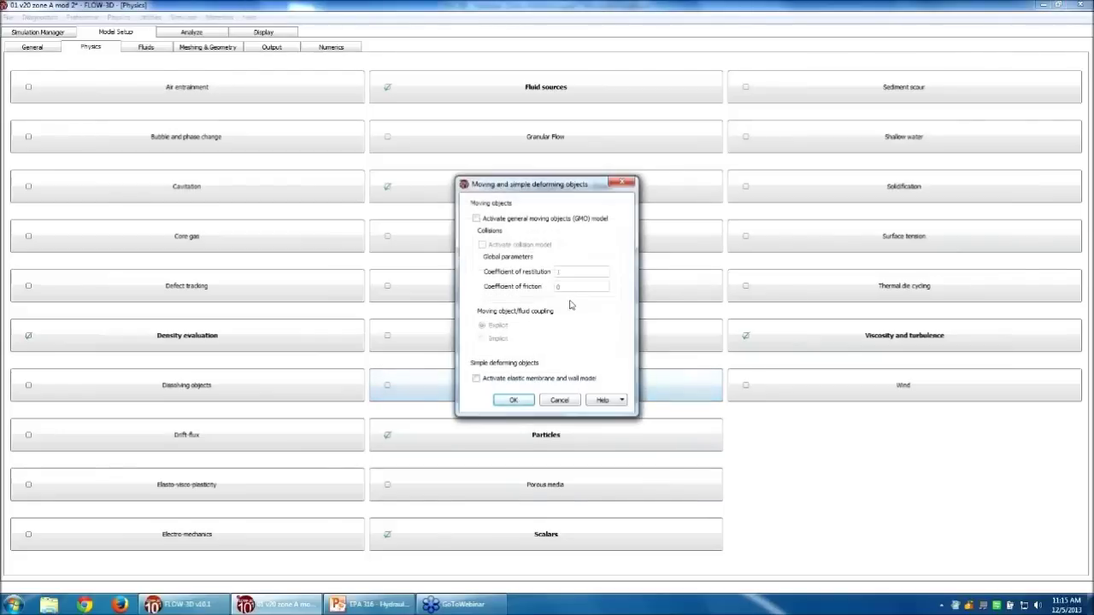
click(517, 402)
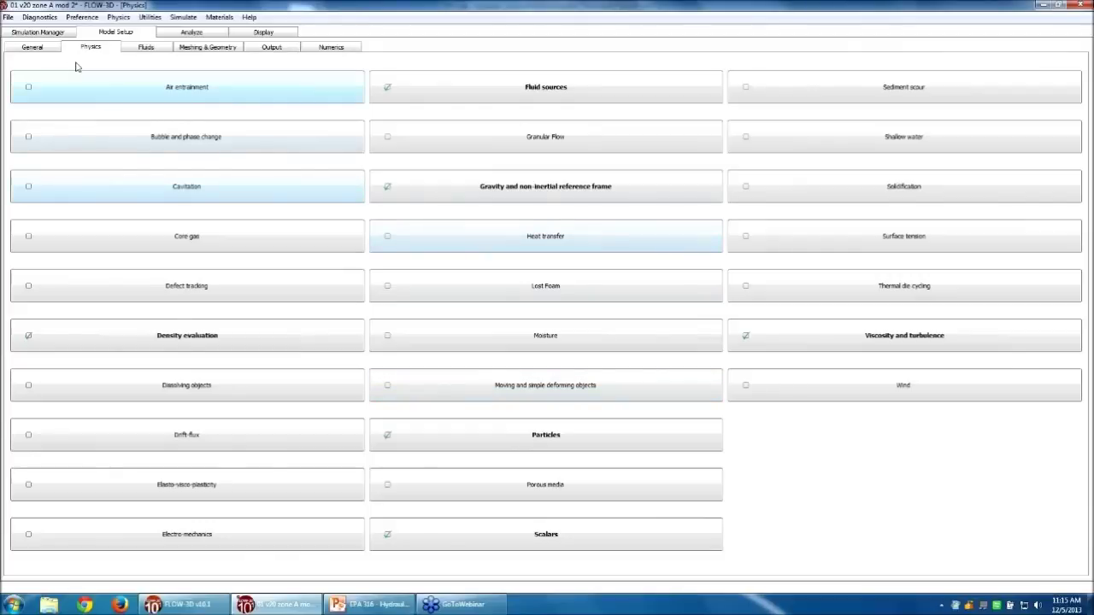
Expand the Fluid 1 properties and check the material name.
click(150, 49)
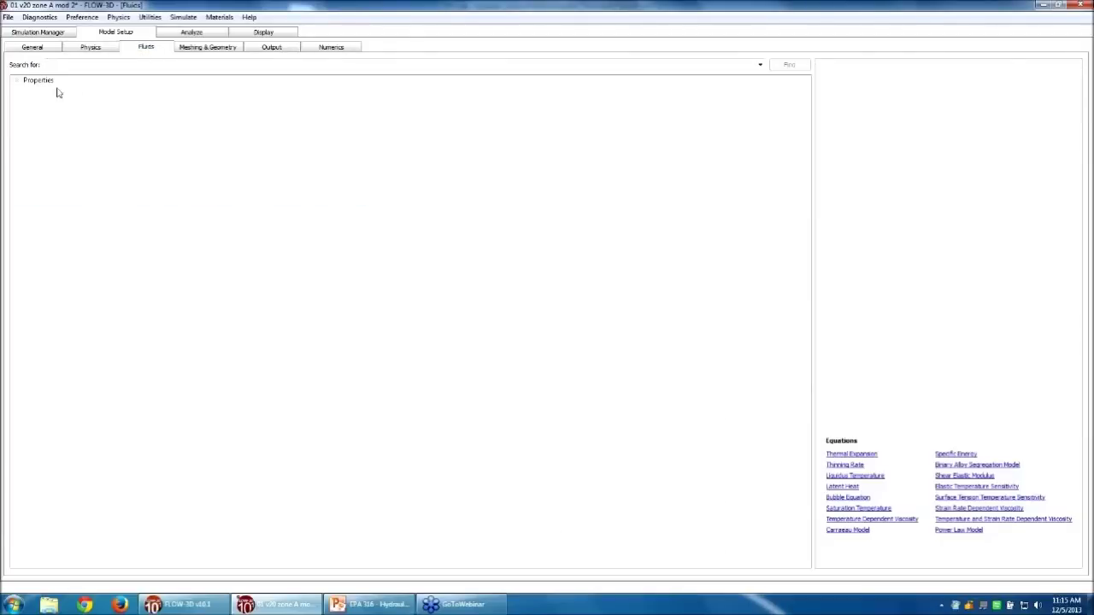
click(17, 80)
click(28, 90)
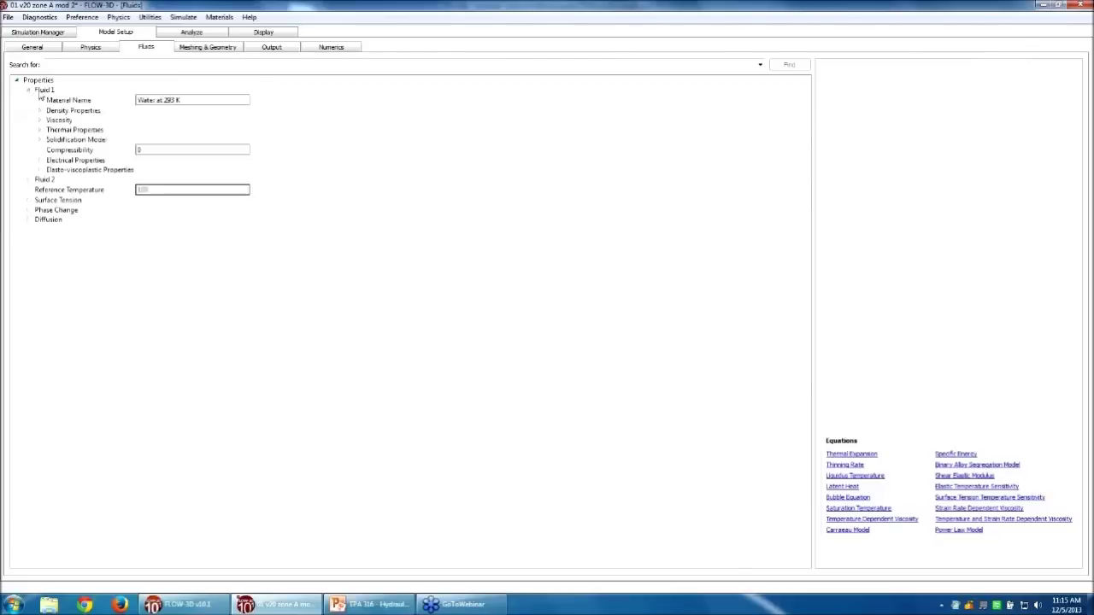
click(187, 101)
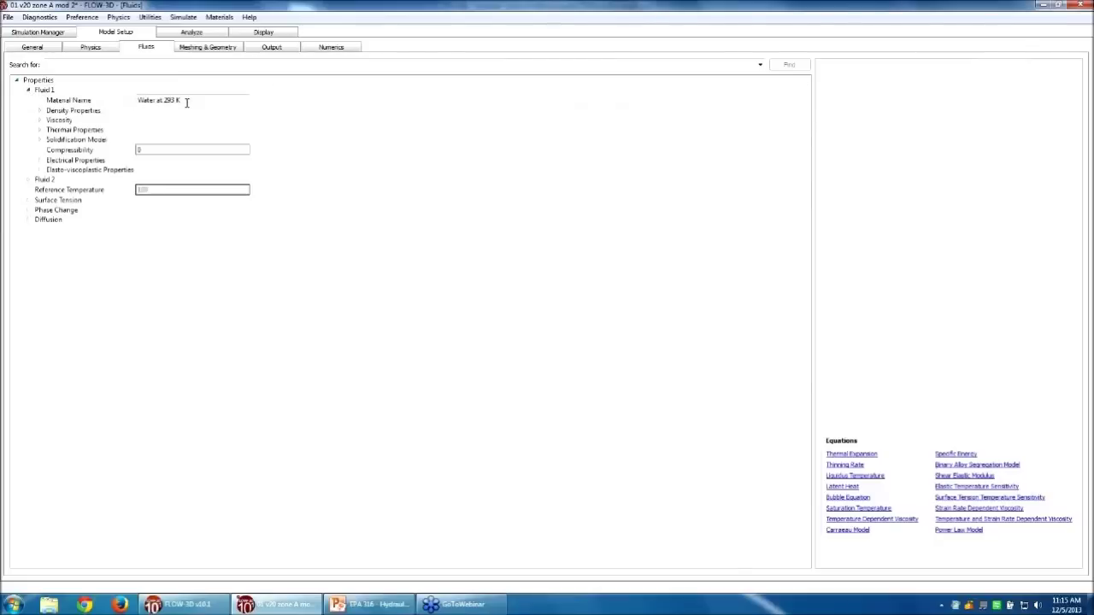
Return to the meshing and geometry setup and show the mesh on the terrain as Grid Lines.
click(207, 47)
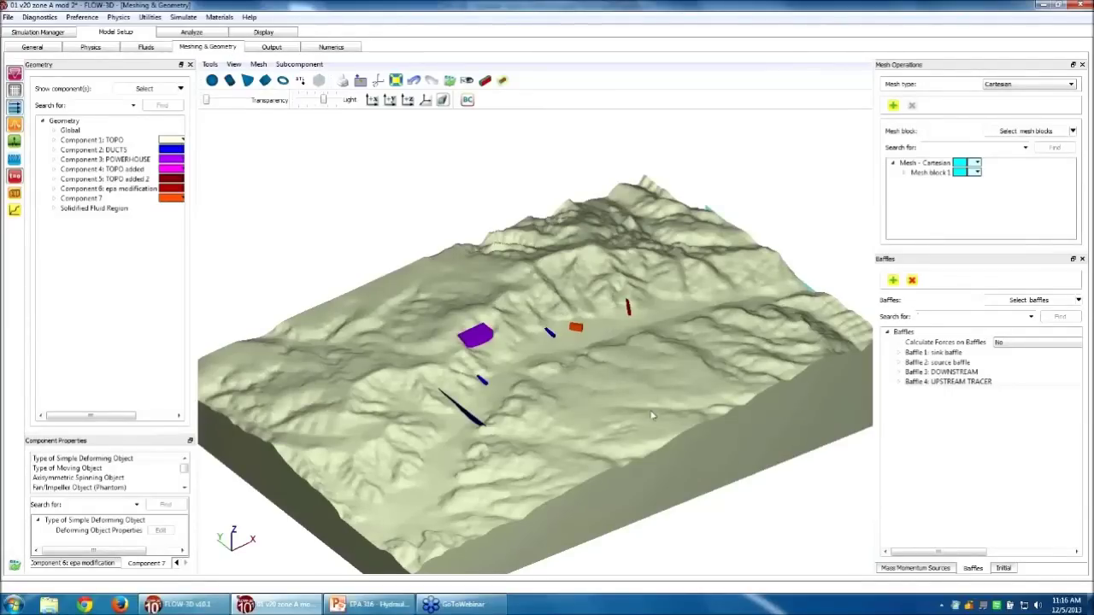
drag(623, 433, 686, 431)
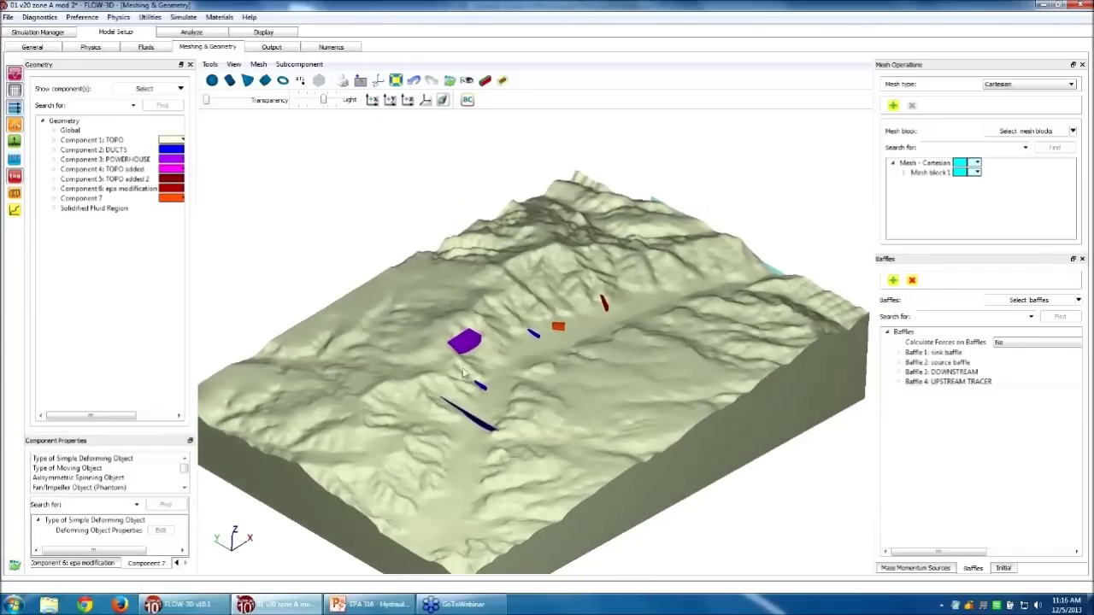
click(258, 64)
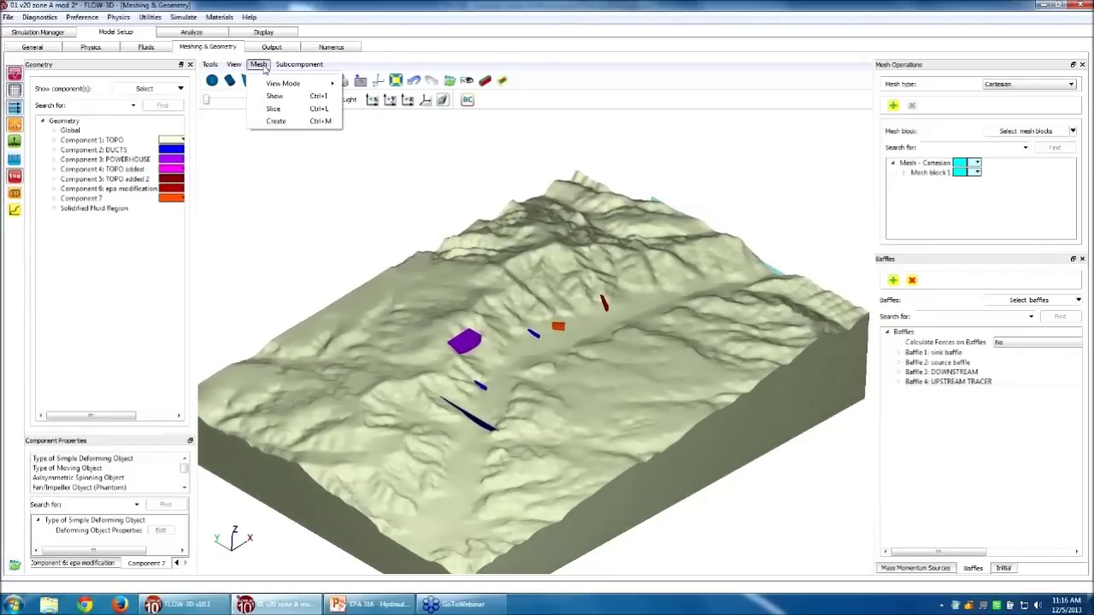
click(257, 100)
click(258, 64)
mouse_move(325, 84)
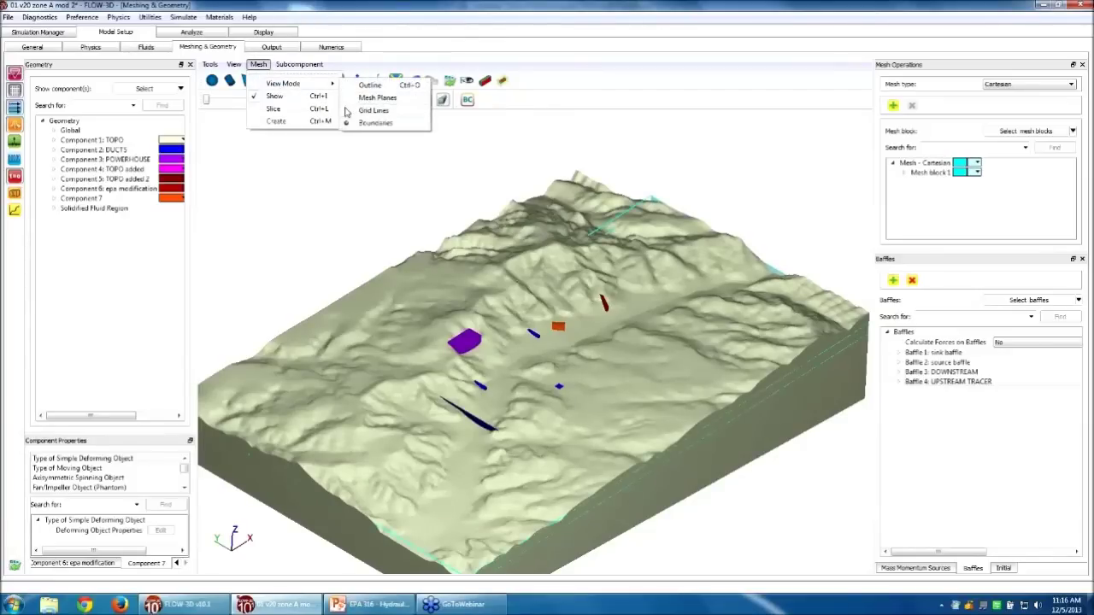
click(352, 111)
Inspect the grid lines and mesh planes around the blue duct and the orange Component 7 block.
drag(680, 380, 503, 308)
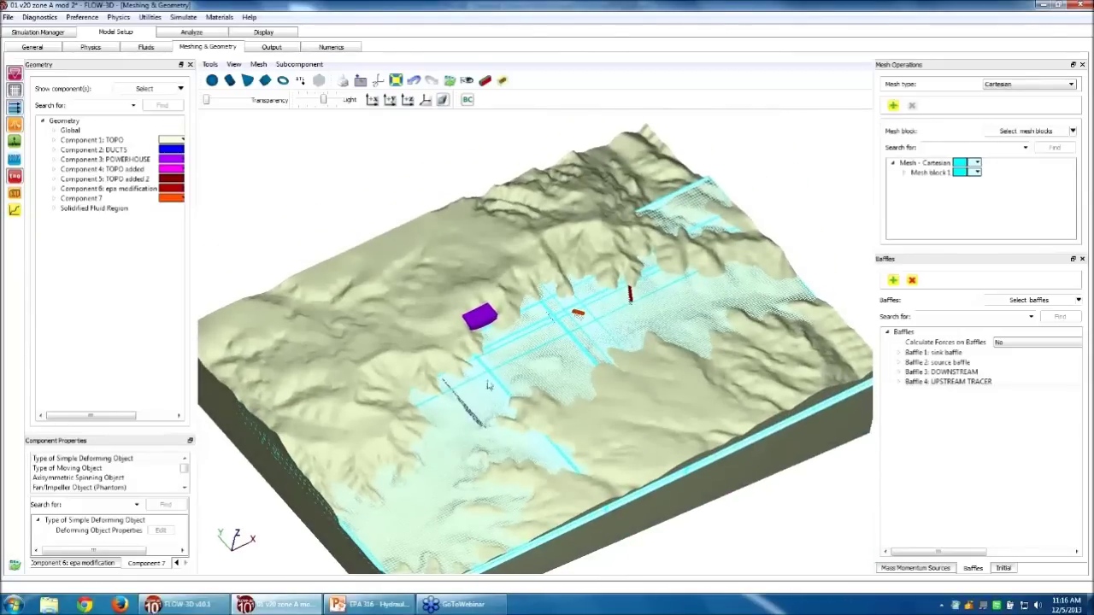
scroll(574, 369, up, 3)
scroll(575, 369, up, 5)
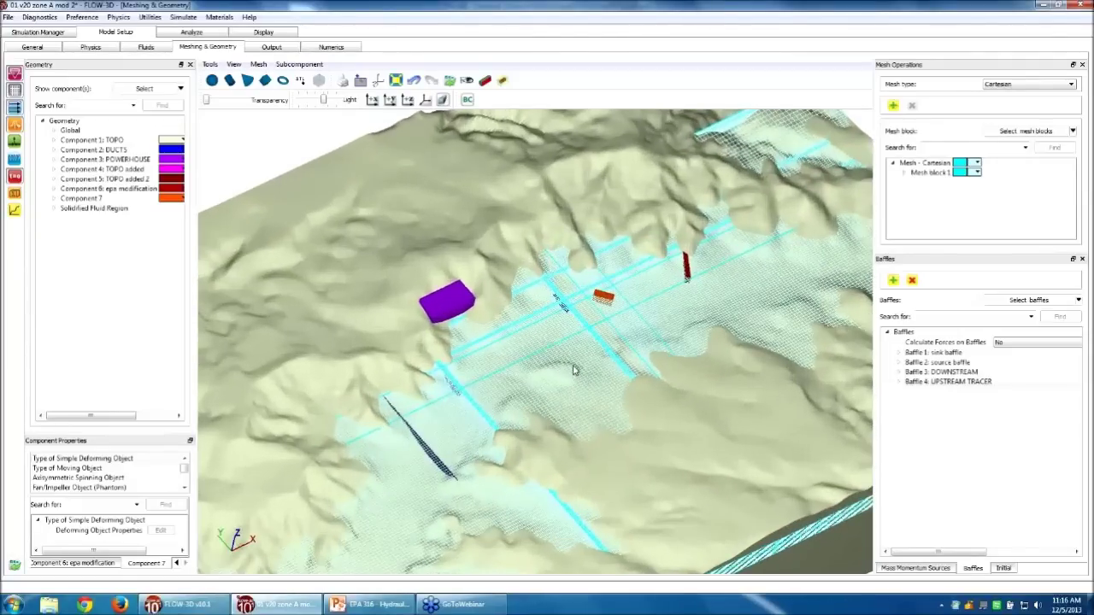
drag(712, 378, 494, 345)
scroll(493, 345, up, 3)
scroll(493, 345, up, 2)
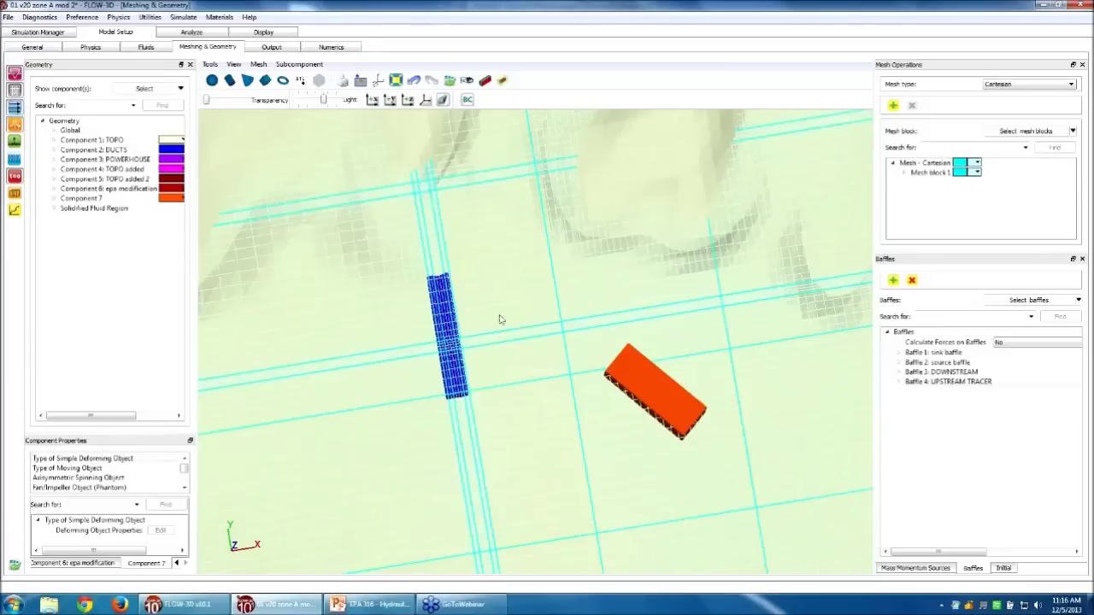
drag(425, 392, 398, 337)
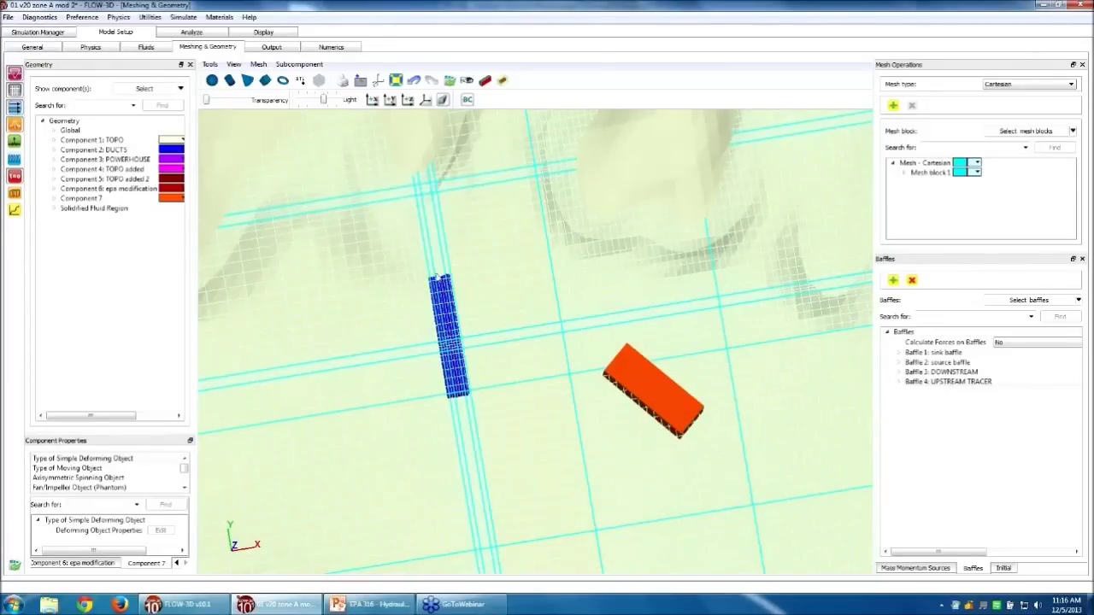
drag(518, 428, 553, 349)
Examine the extent of the mesh grid along the whole valley from several angles.
scroll(553, 348, down, 10)
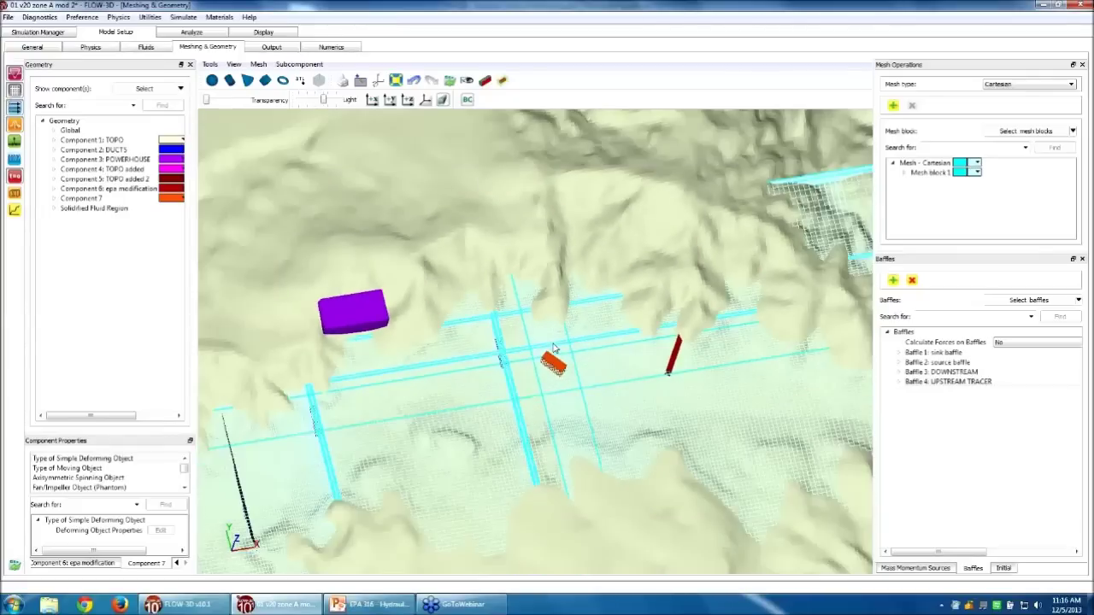
scroll(552, 349, down, 5)
drag(590, 387, 653, 354)
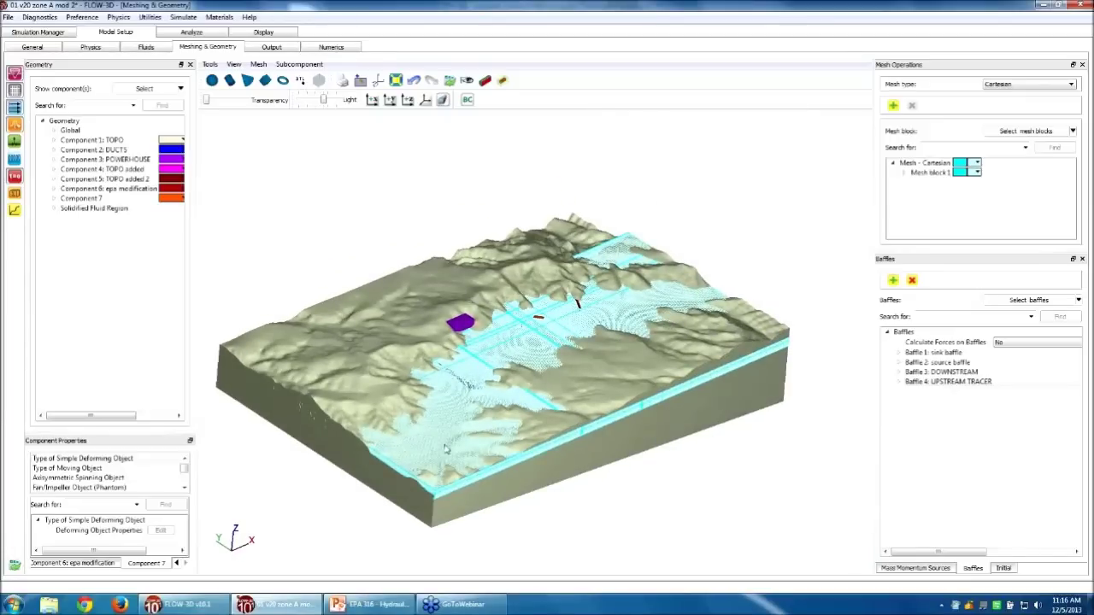
drag(707, 355, 777, 381)
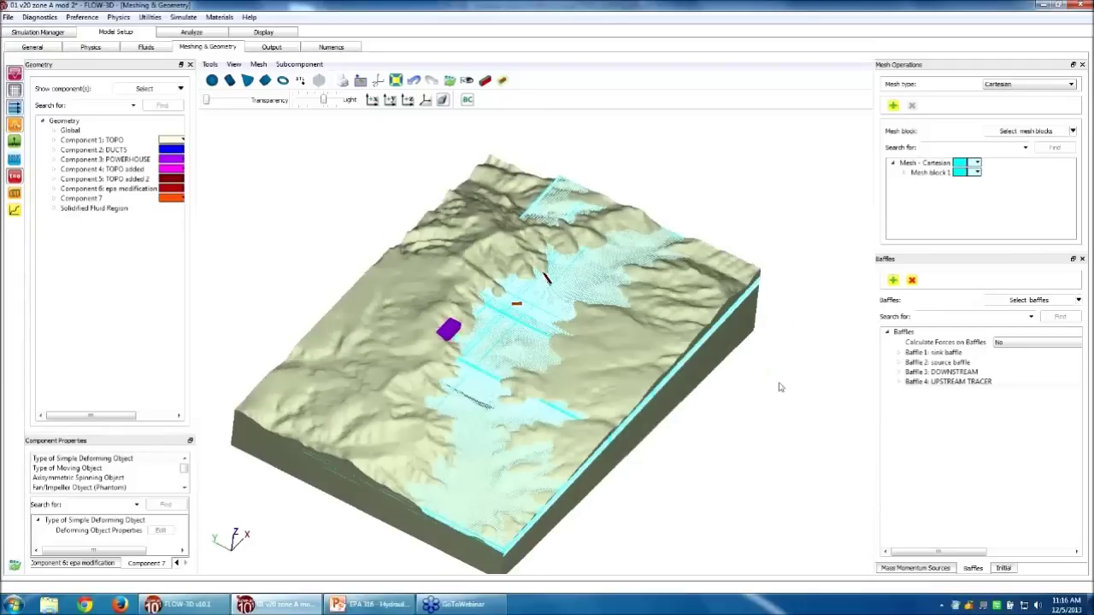
drag(419, 289, 506, 334)
scroll(502, 350, up, 5)
scroll(501, 350, up, 2)
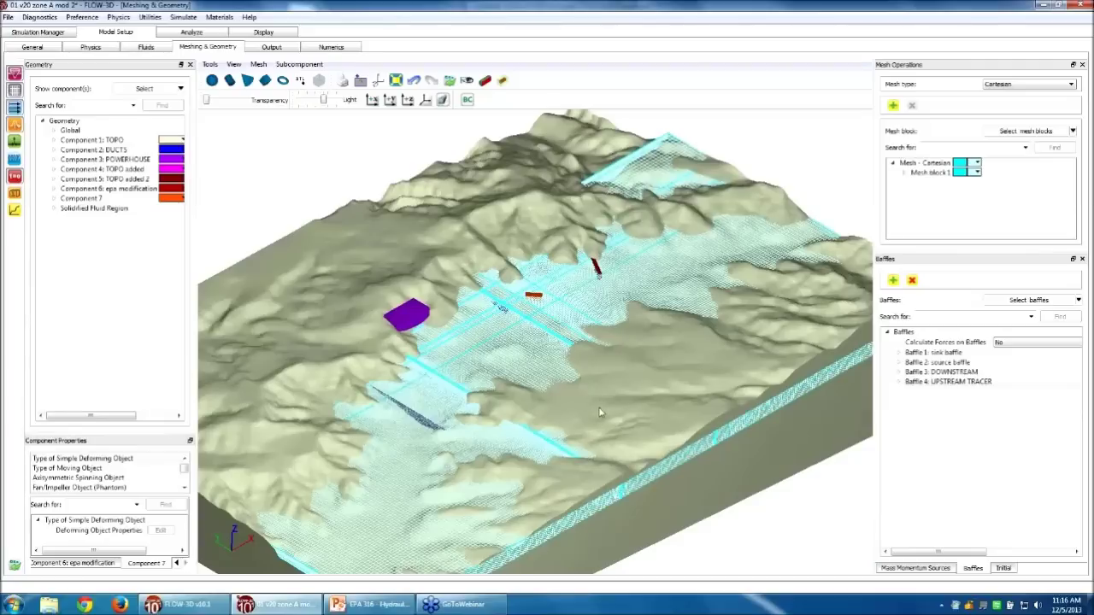
Hide the Component 1: TOPO terrain and display the boundary condition markers of the mesh block.
scroll(600, 413, up, 1)
scroll(600, 414, down, 3)
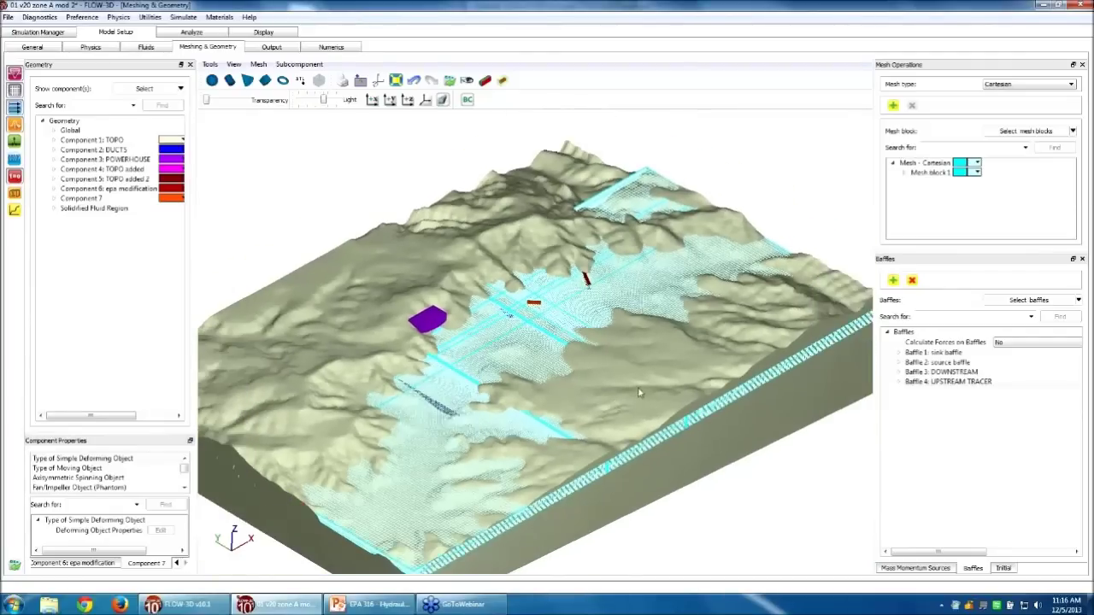
drag(702, 386, 726, 360)
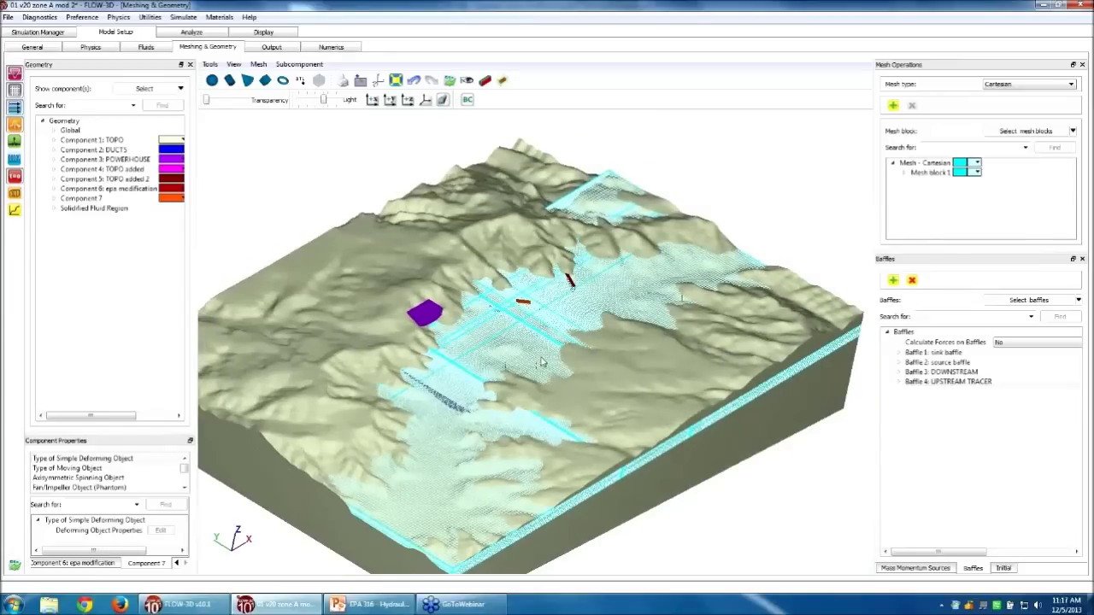
scroll(540, 363, down, 3)
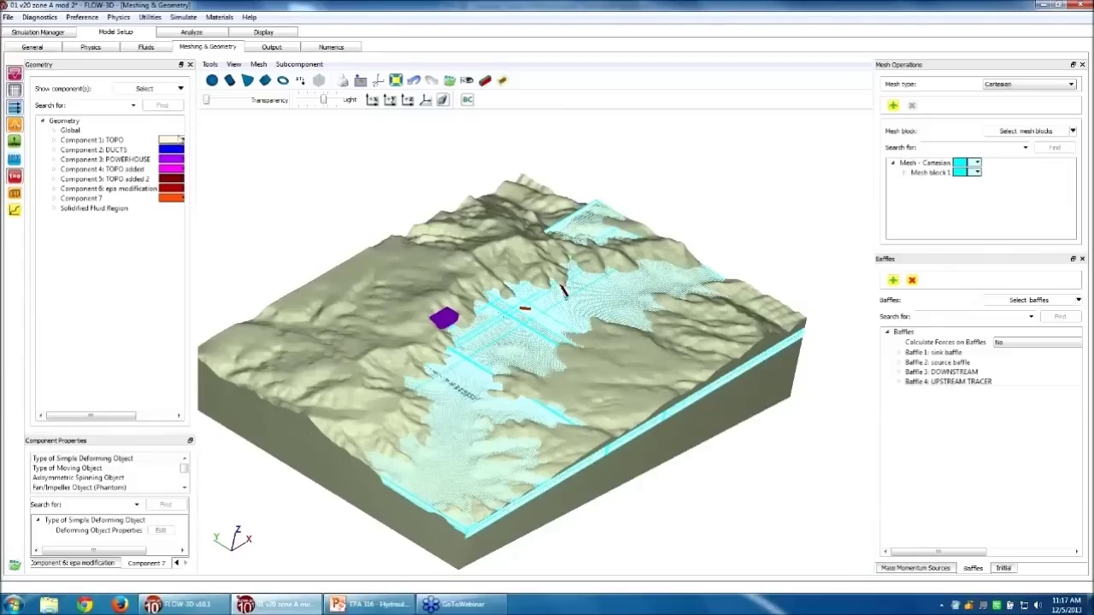
right_click(120, 142)
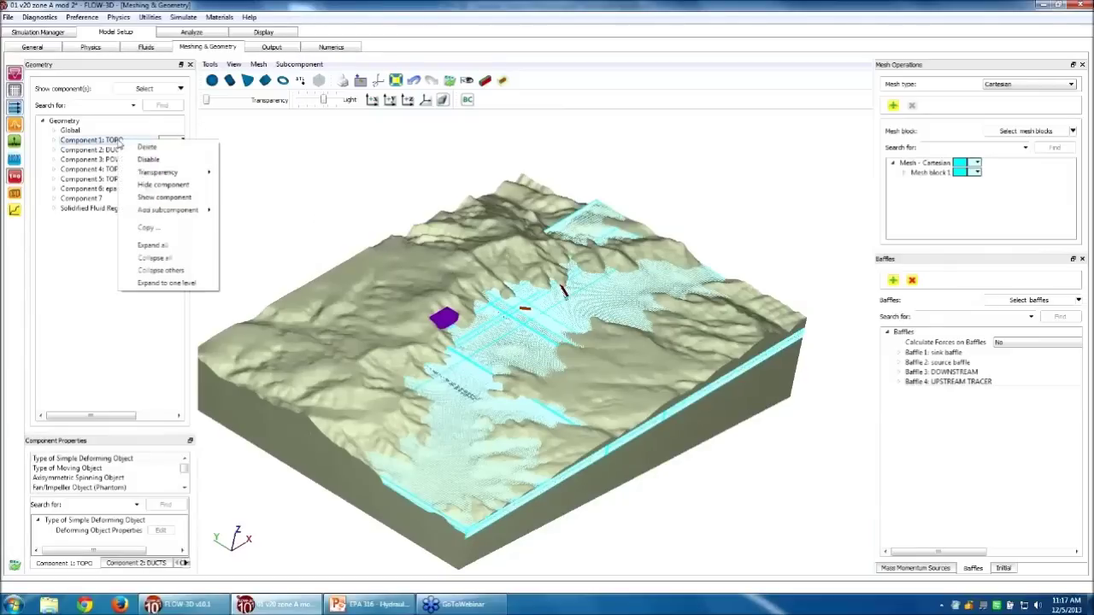
click(128, 185)
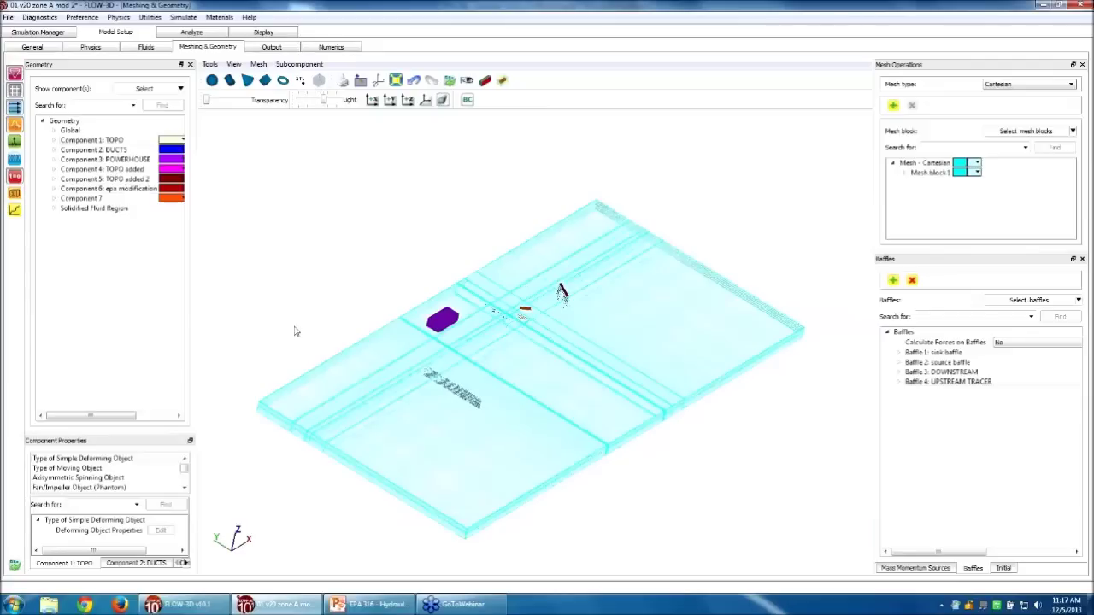
click(466, 100)
drag(581, 418, 593, 359)
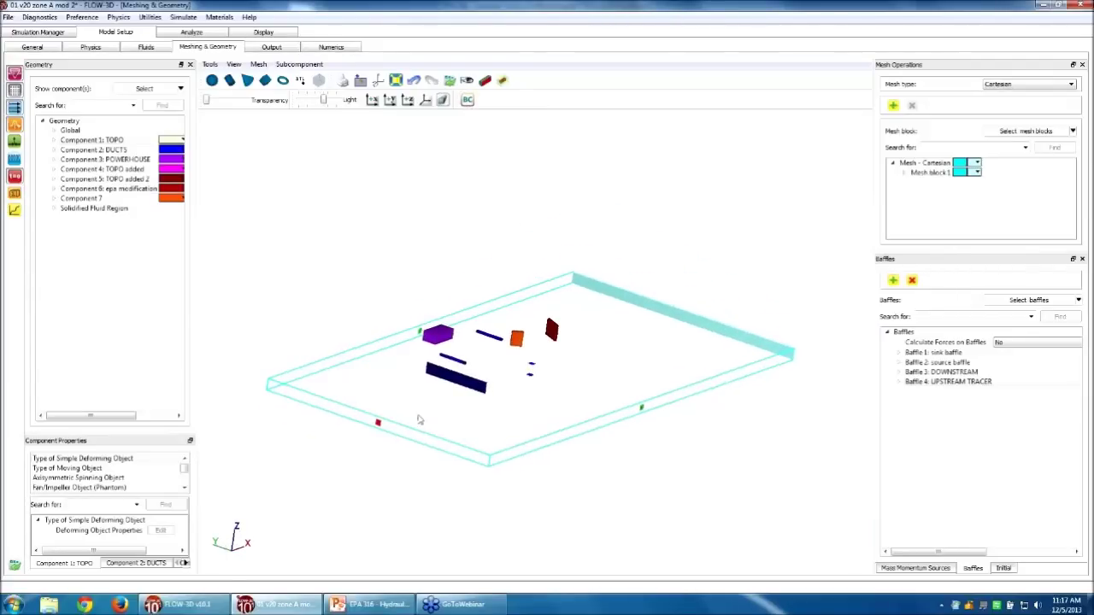
scroll(358, 452, up, 3)
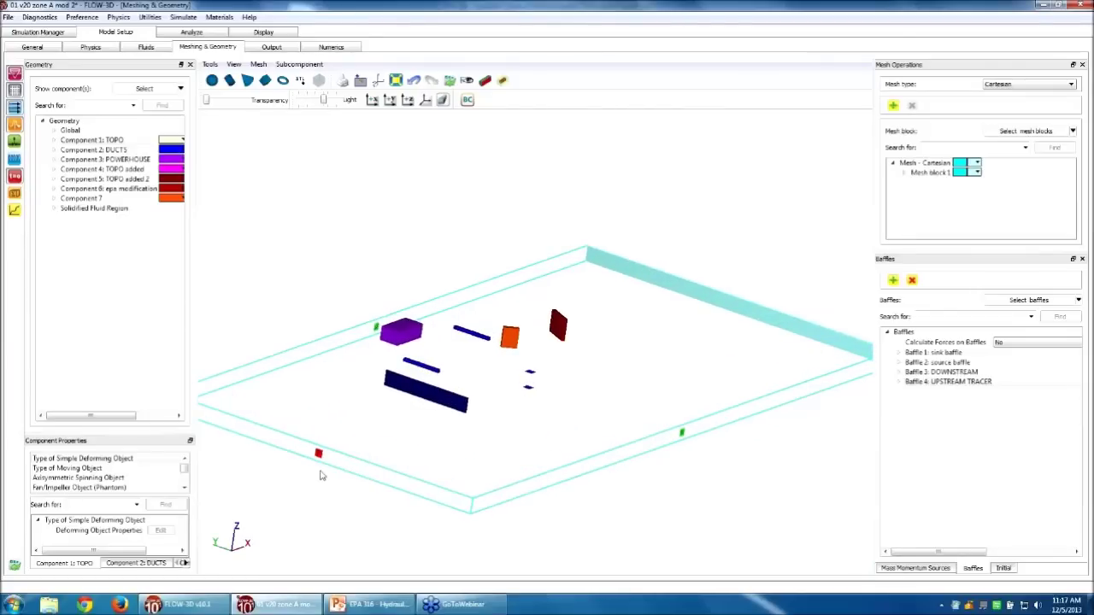
Review the X Min boundary's specified pressure settings and its time table for fluid elevation, and close both dialogs.
click(317, 456)
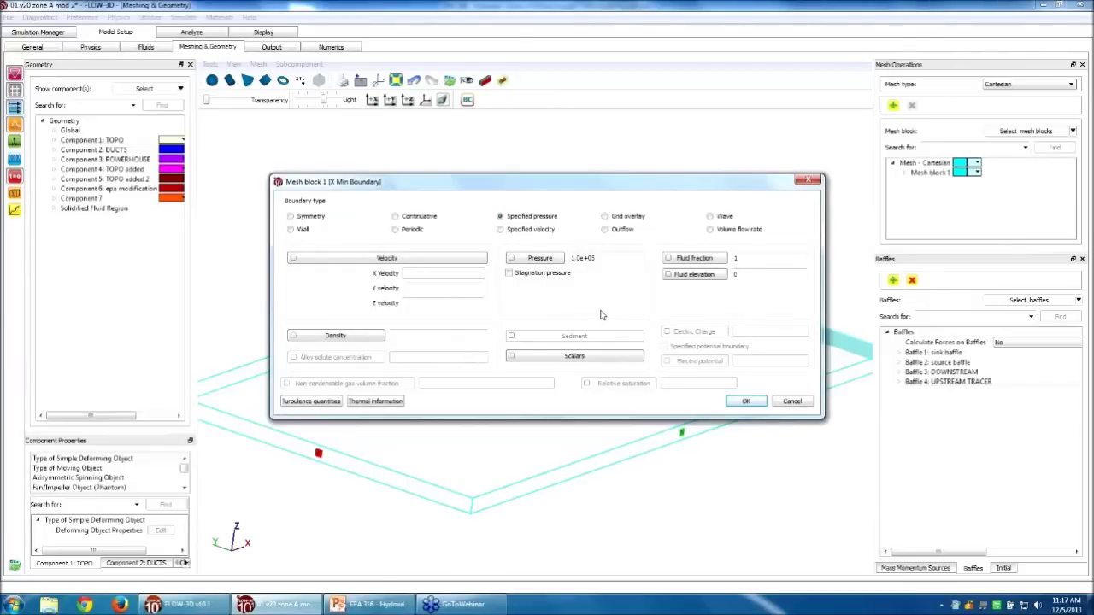
drag(539, 182, 559, 169)
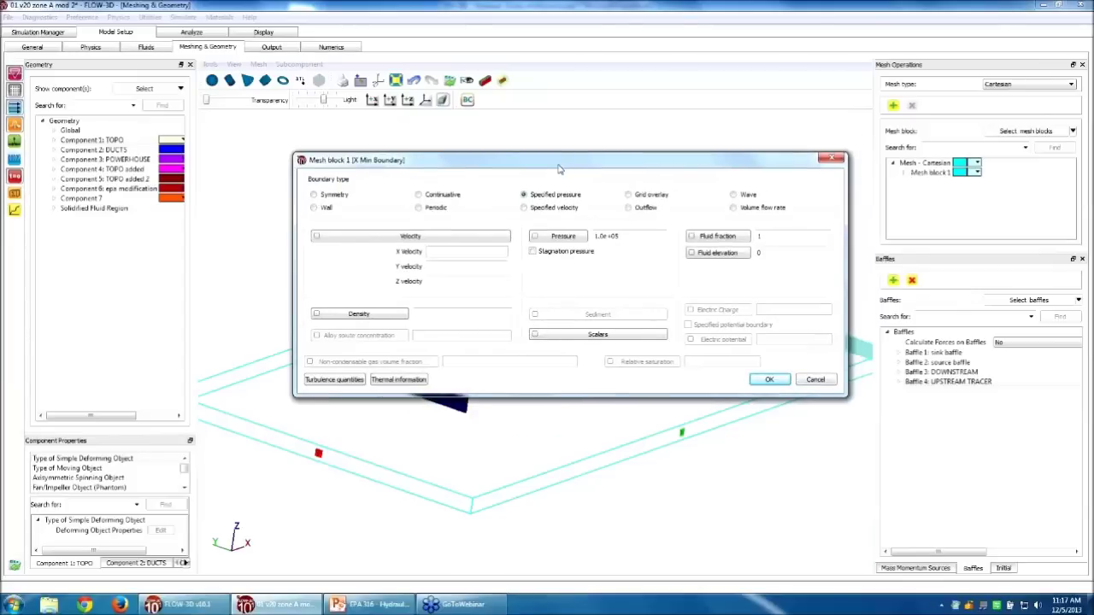
click(716, 253)
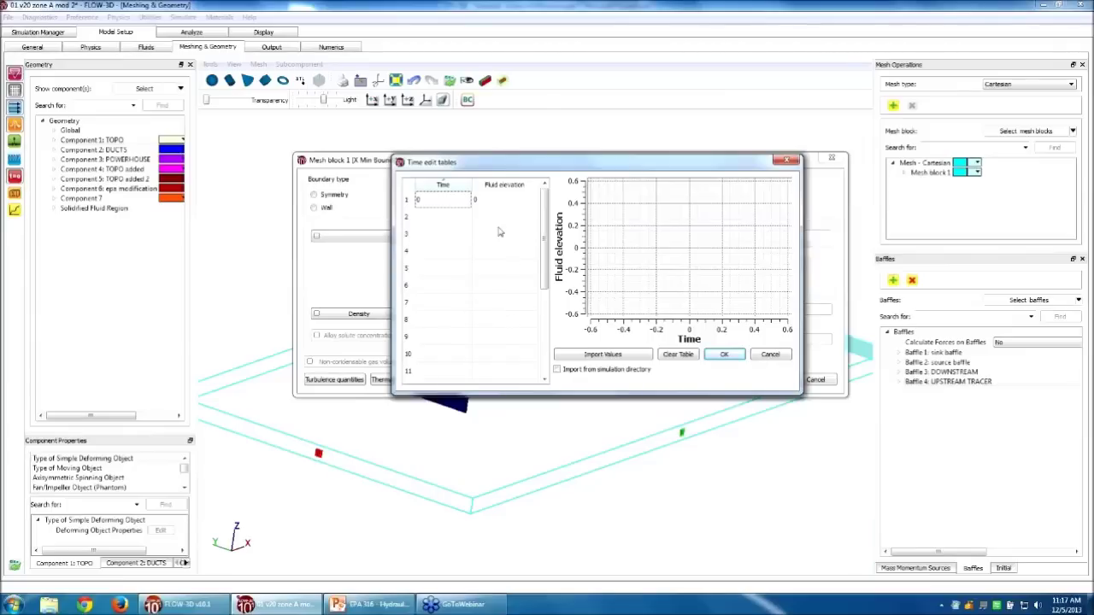
click(739, 357)
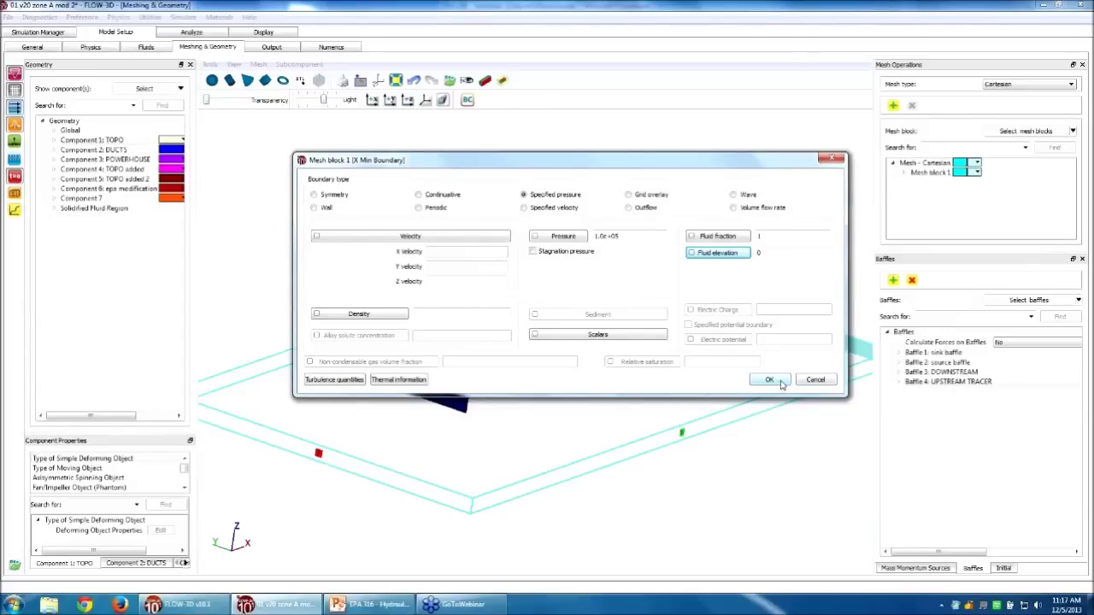
click(769, 380)
Review the volume flow rate and flow direction vector of the X Max boundary and close its settings.
drag(781, 383, 830, 447)
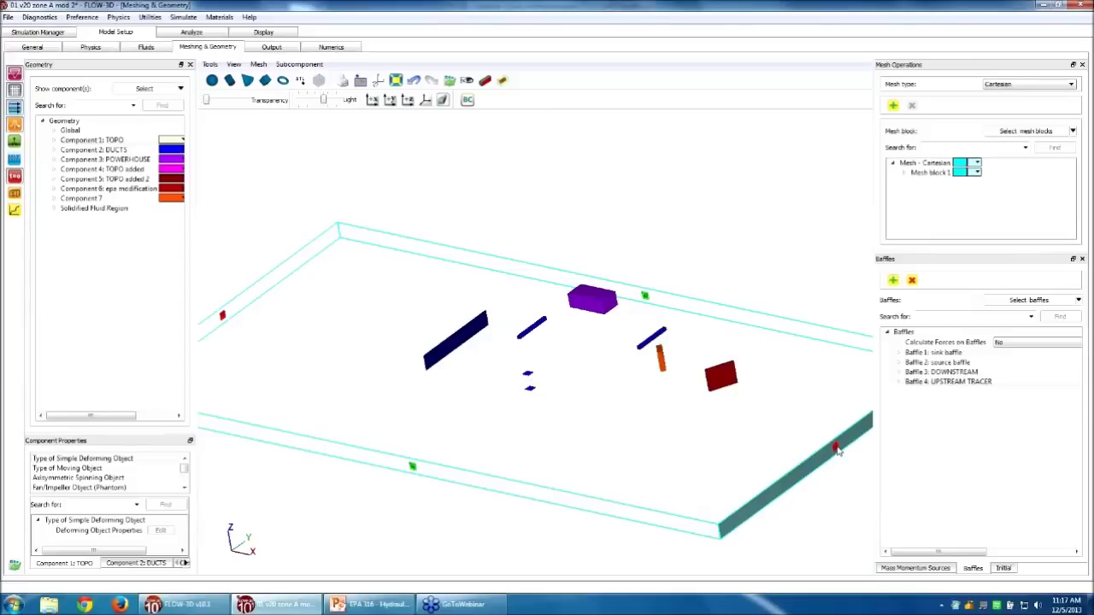
double_click(836, 448)
drag(420, 253, 389, 252)
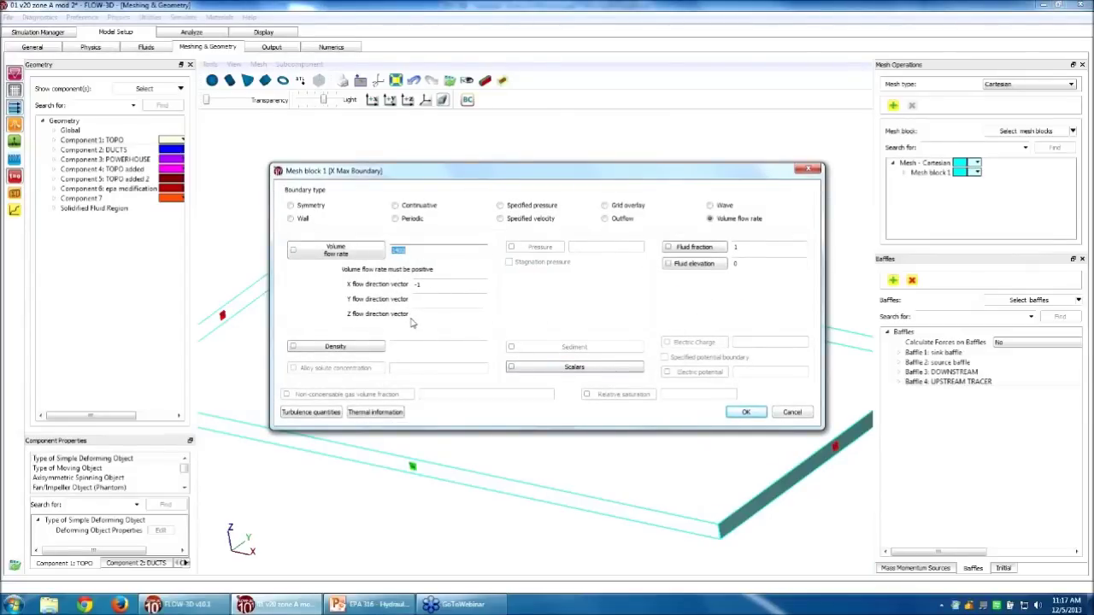
click(755, 416)
Show the Component 1: TOPO terrain again within the mesh block.
drag(459, 486, 659, 474)
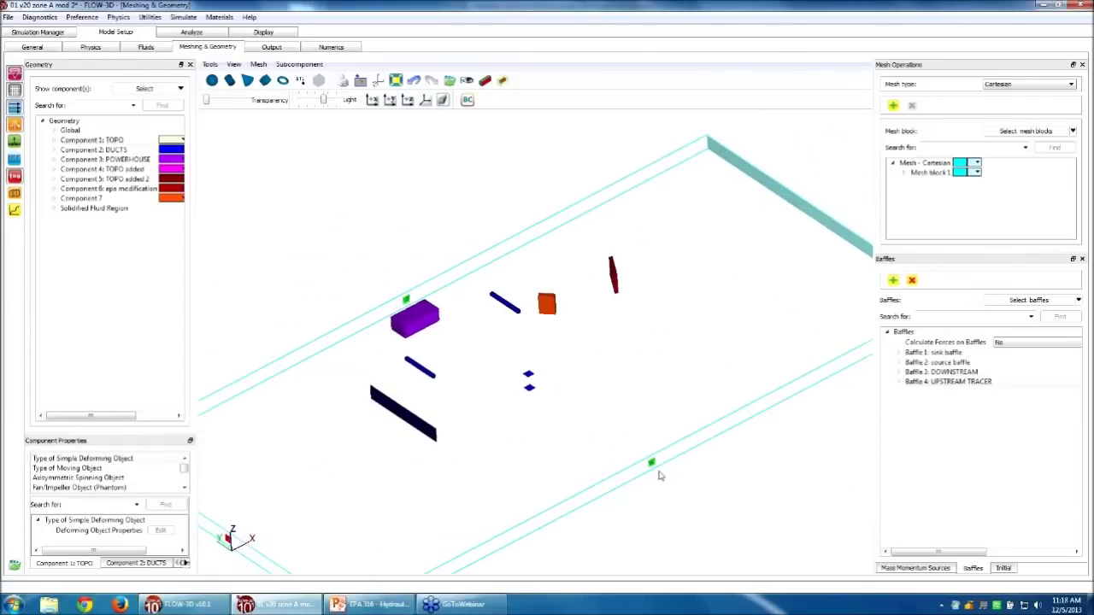
scroll(634, 404, down, 2)
right_click(86, 142)
mouse_move(118, 177)
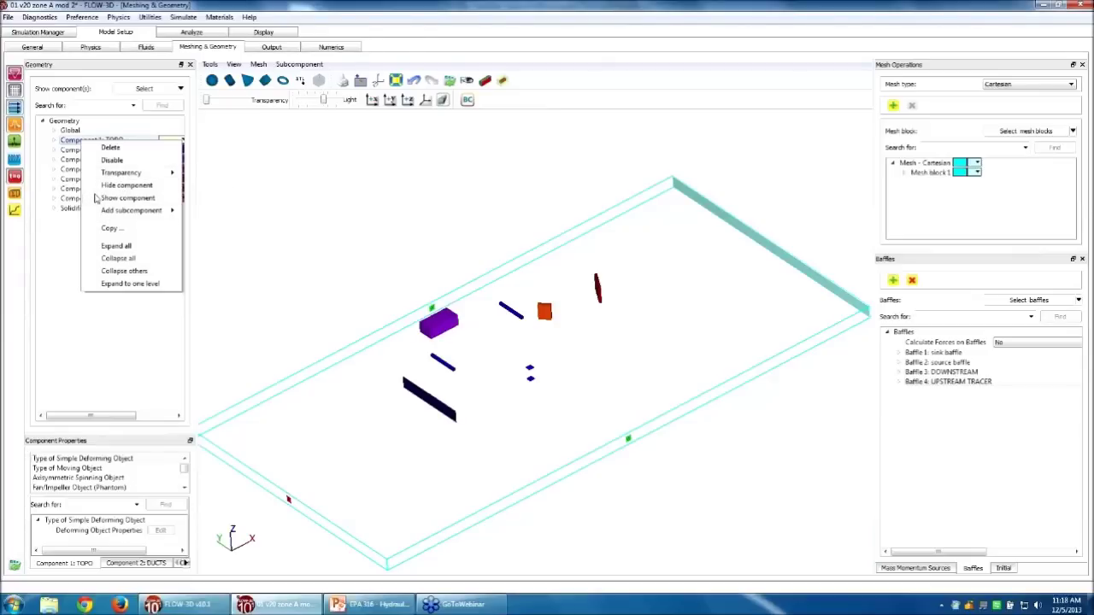
click(97, 198)
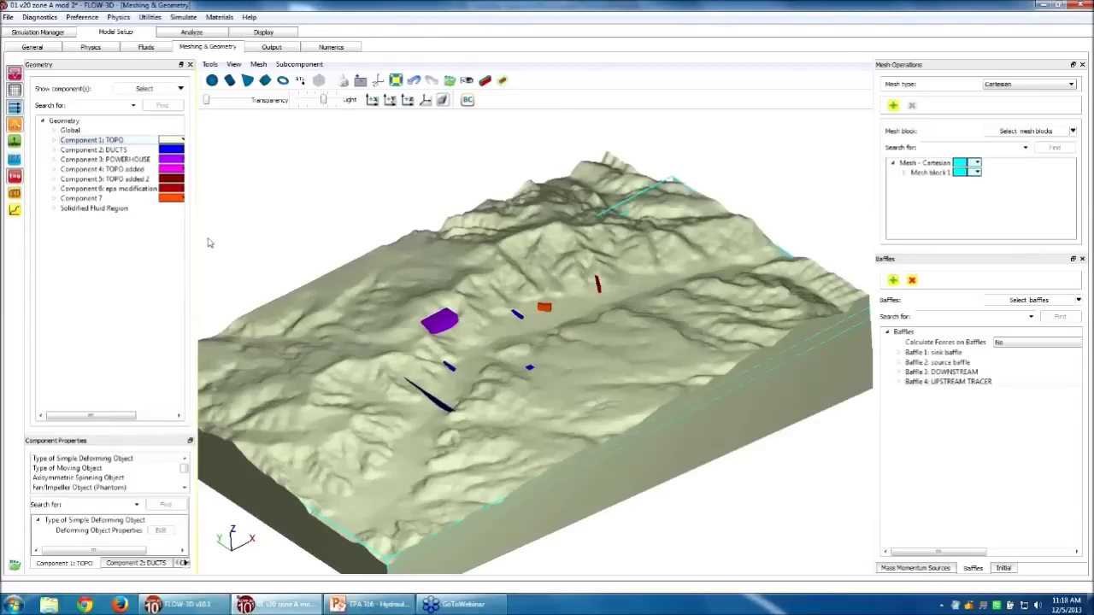
right_click(96, 140)
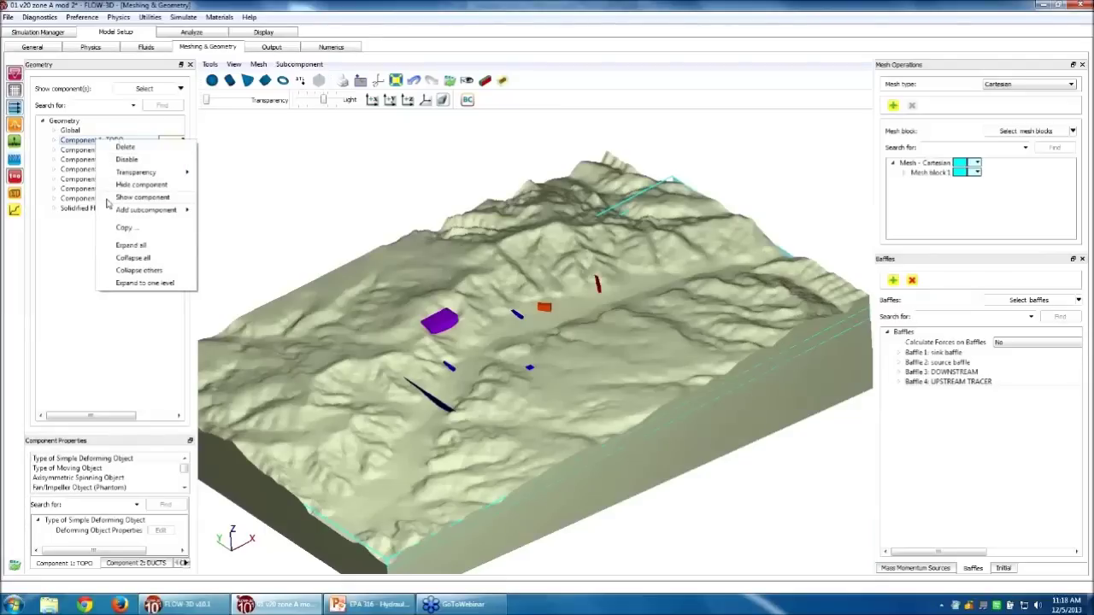
click(109, 200)
scroll(523, 341, down, 3)
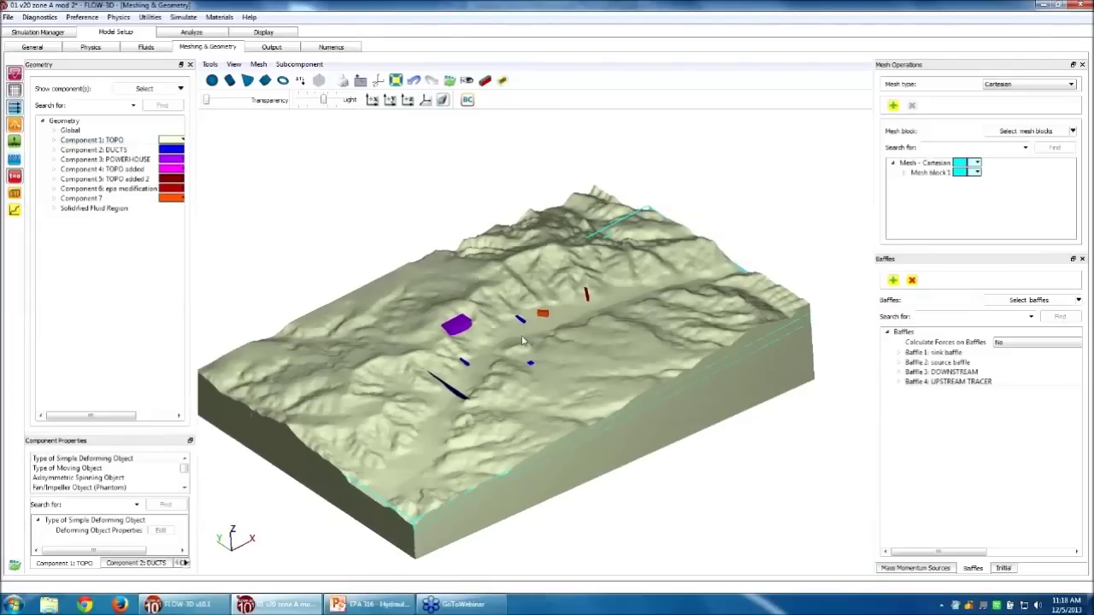
Expand Baffle 1: sink baffle and Baffle 2: source baffle to check their flux surface and tracer options.
drag(554, 363, 497, 384)
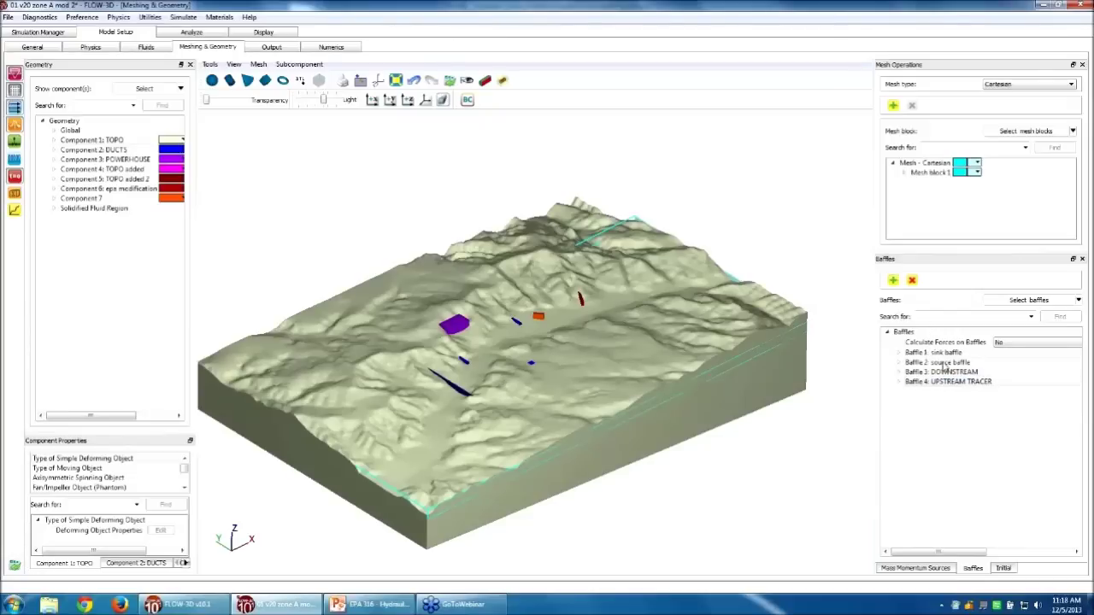
click(921, 354)
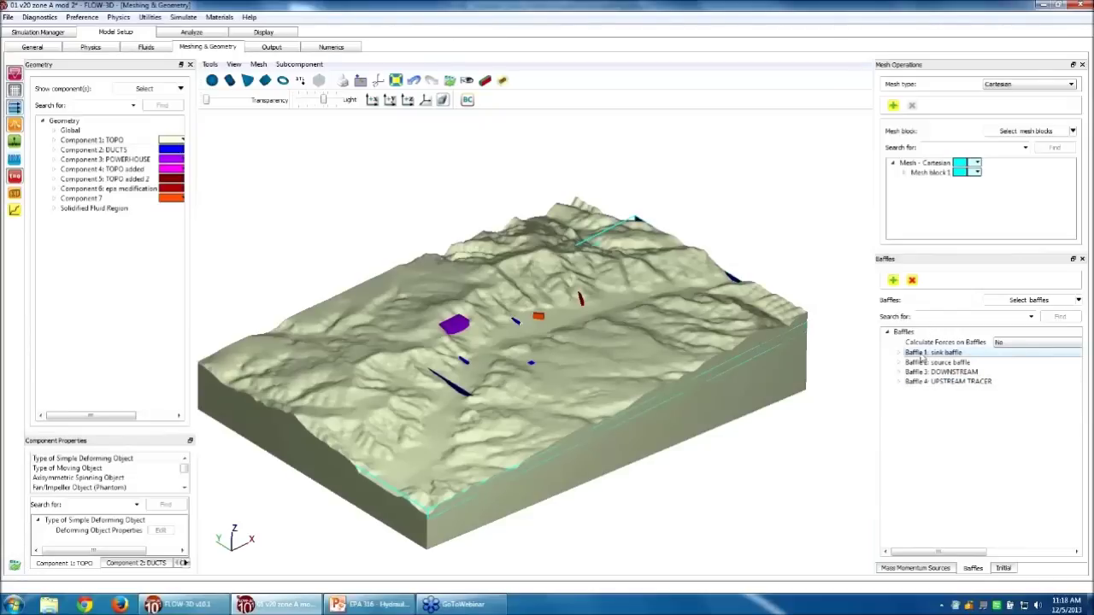
click(900, 354)
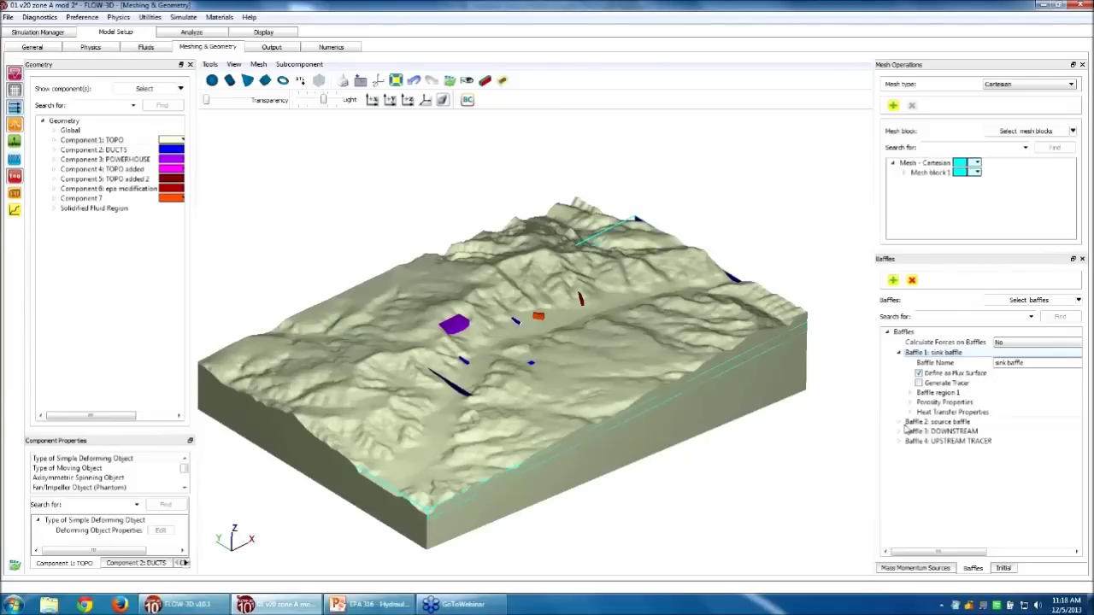
click(900, 423)
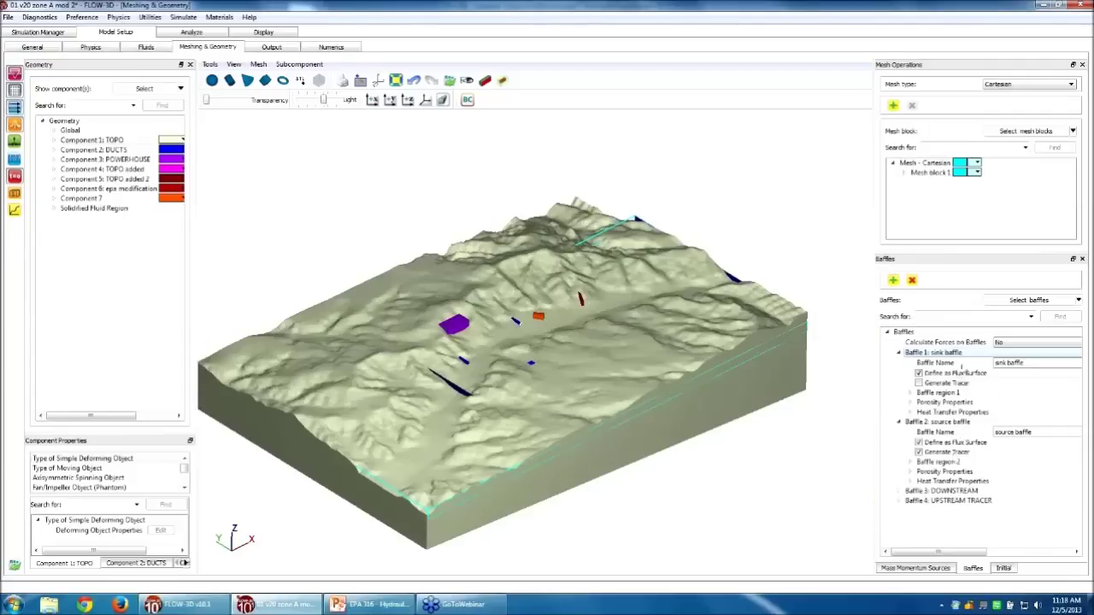
Inspect the sink baffle up close at the open end of the blue duct near the orange Component 7 block.
scroll(522, 335, up, 6)
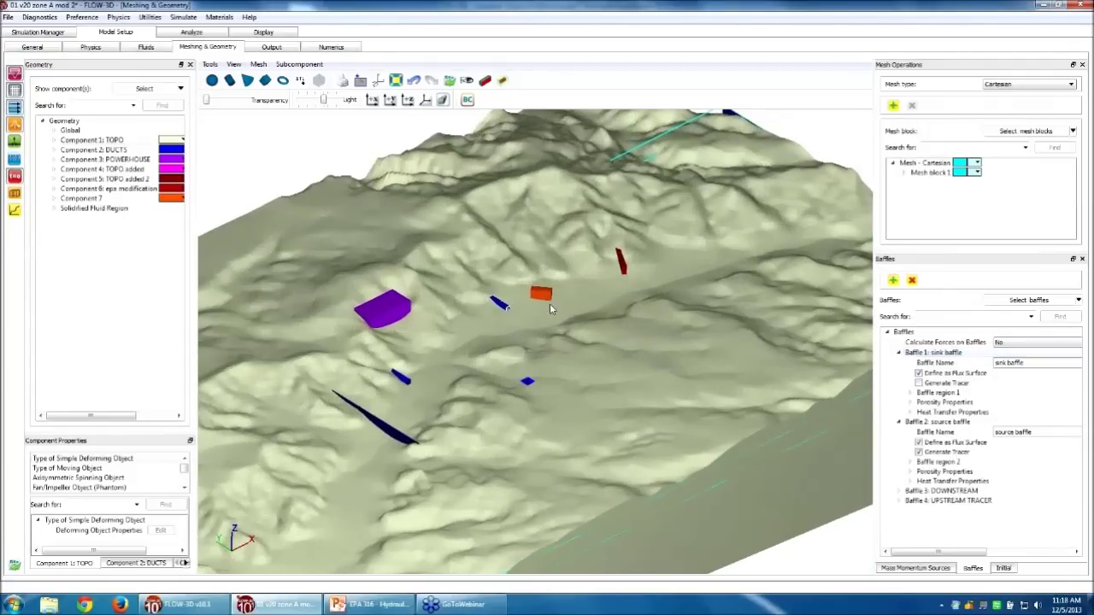
scroll(492, 308, up, 5)
scroll(480, 273, up, 4)
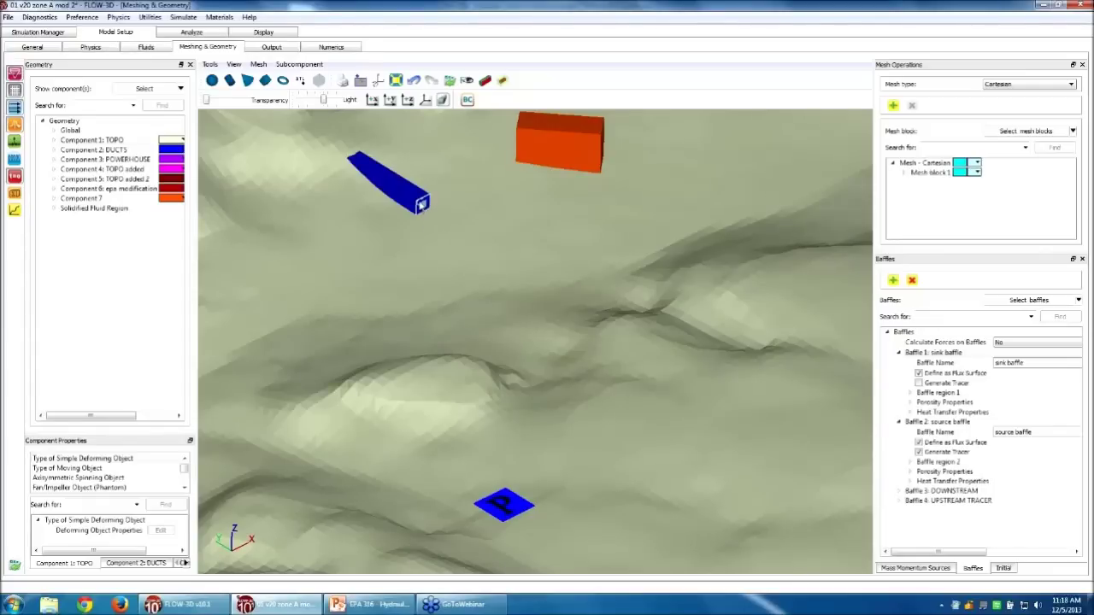
scroll(421, 206, up, 2)
scroll(385, 175, down, 3)
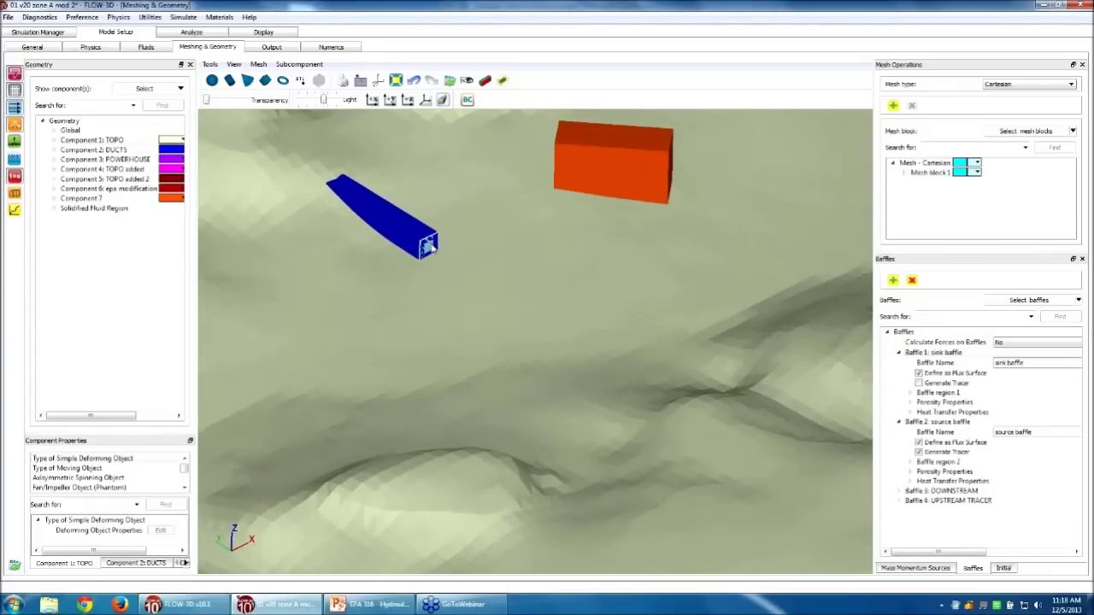
scroll(407, 207, up, 2)
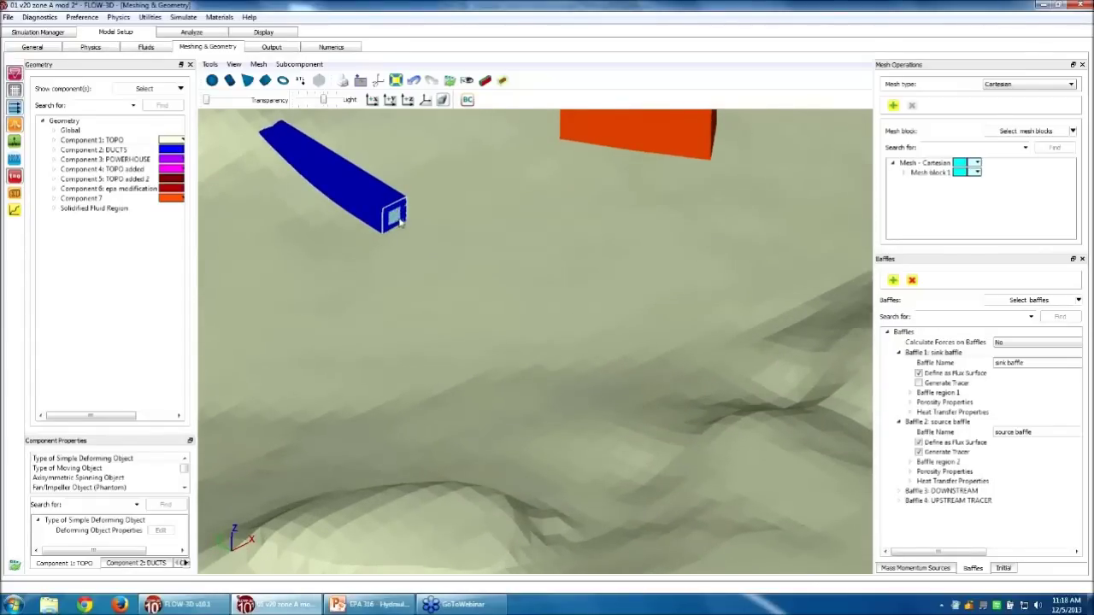
scroll(572, 279, down, 5)
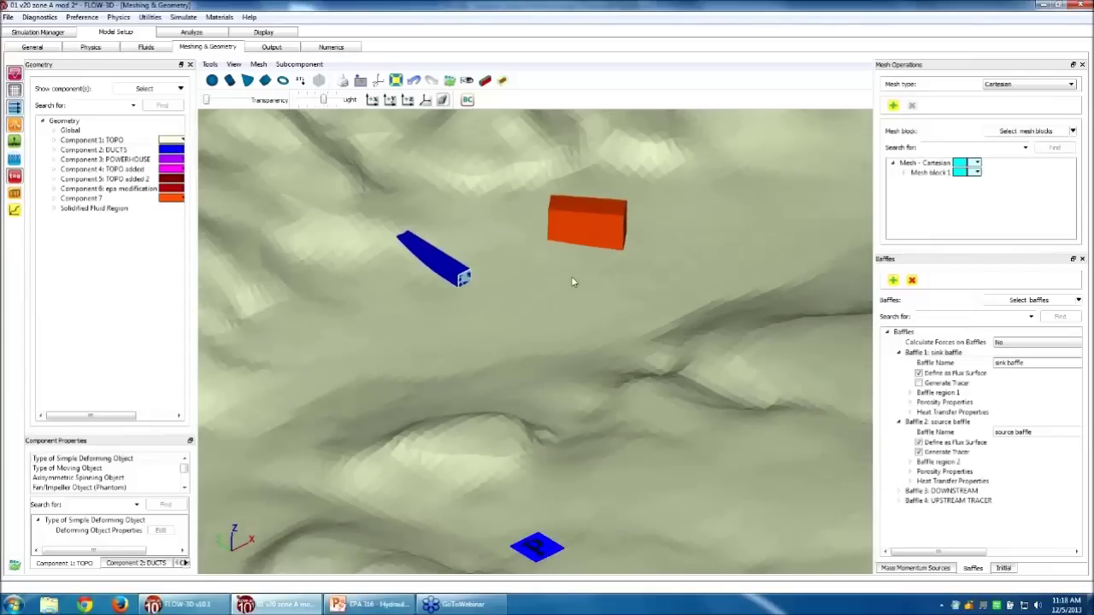
Highlight Baffle 2: source baffle and inspect it at the end of the duct beside the long dark blue baffle.
scroll(572, 282, down, 4)
middle_drag(604, 323, 625, 293)
click(500, 395)
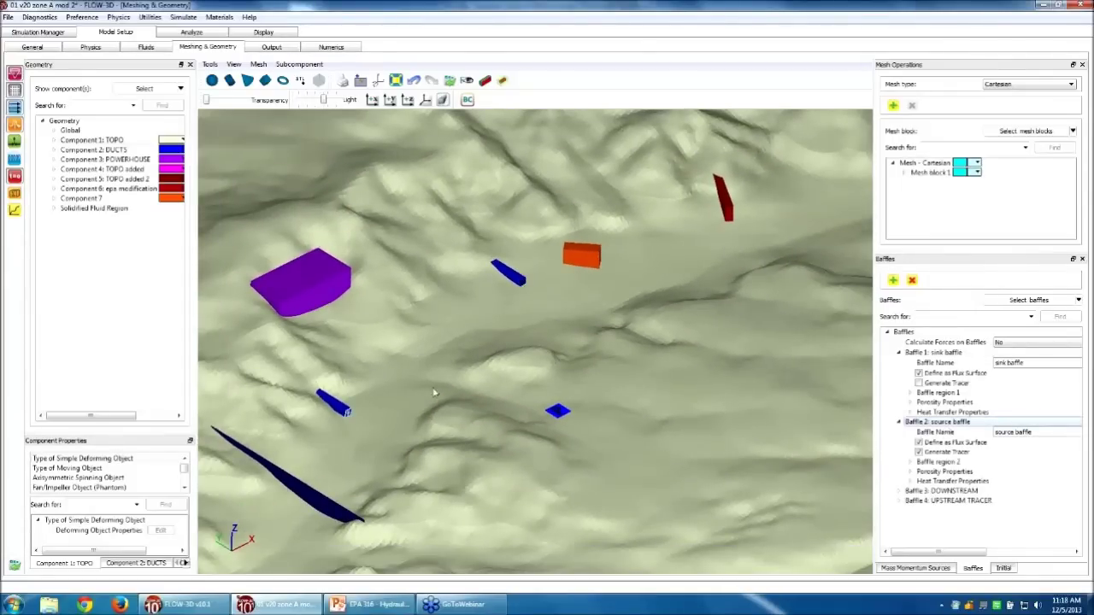
scroll(338, 426, up, 5)
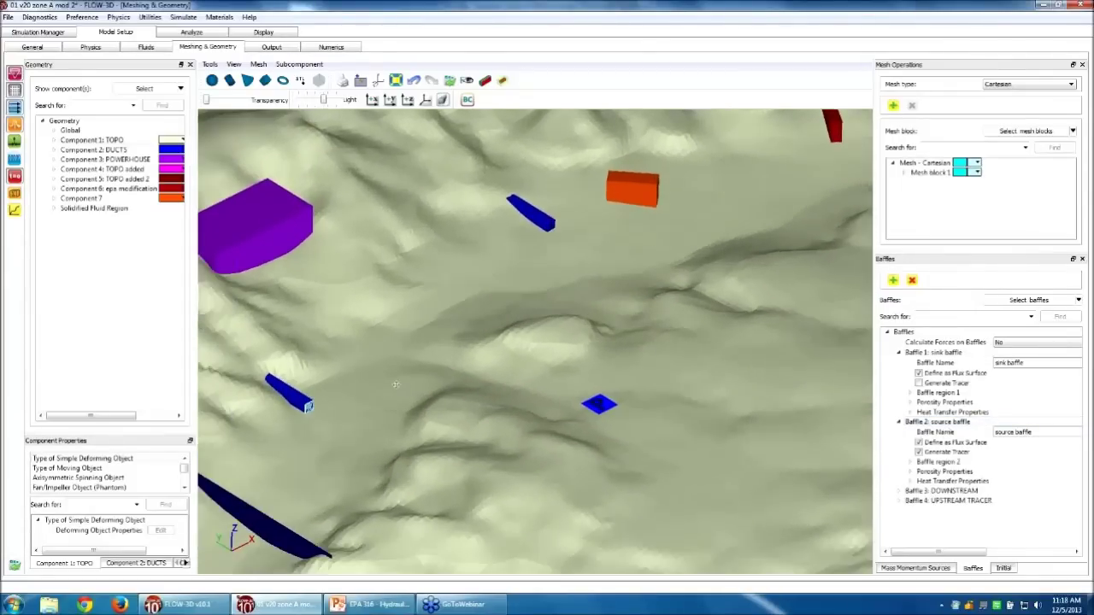
scroll(332, 389, up, 2)
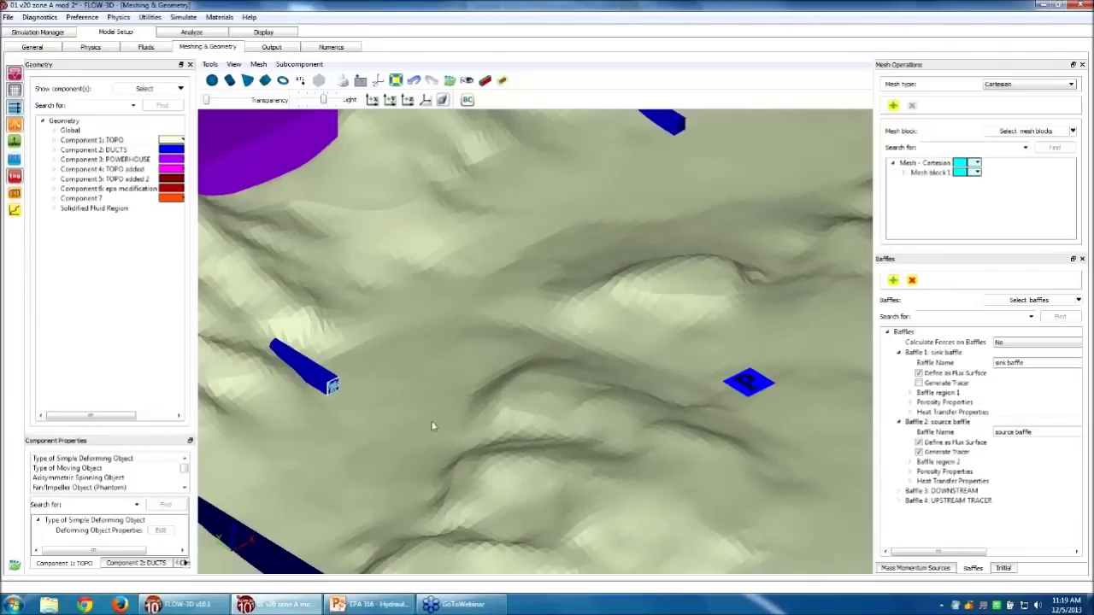
Collapse the sink and source baffle properties and highlight Baffle 3: DOWNSTREAM across the valley.
scroll(425, 442, down, 5)
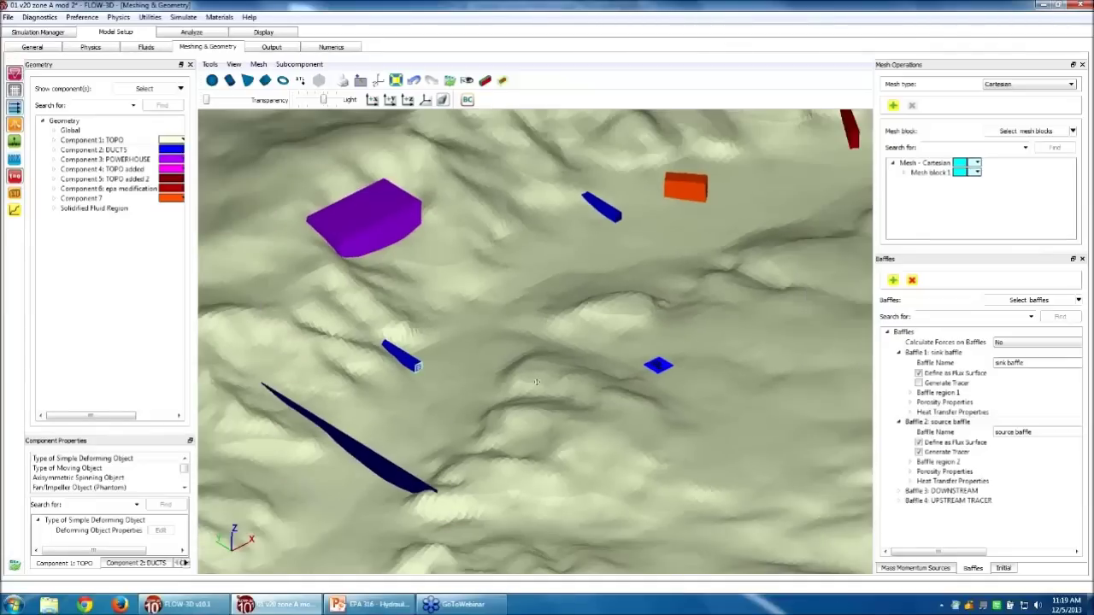
scroll(537, 382, down, 2)
drag(536, 382, 464, 396)
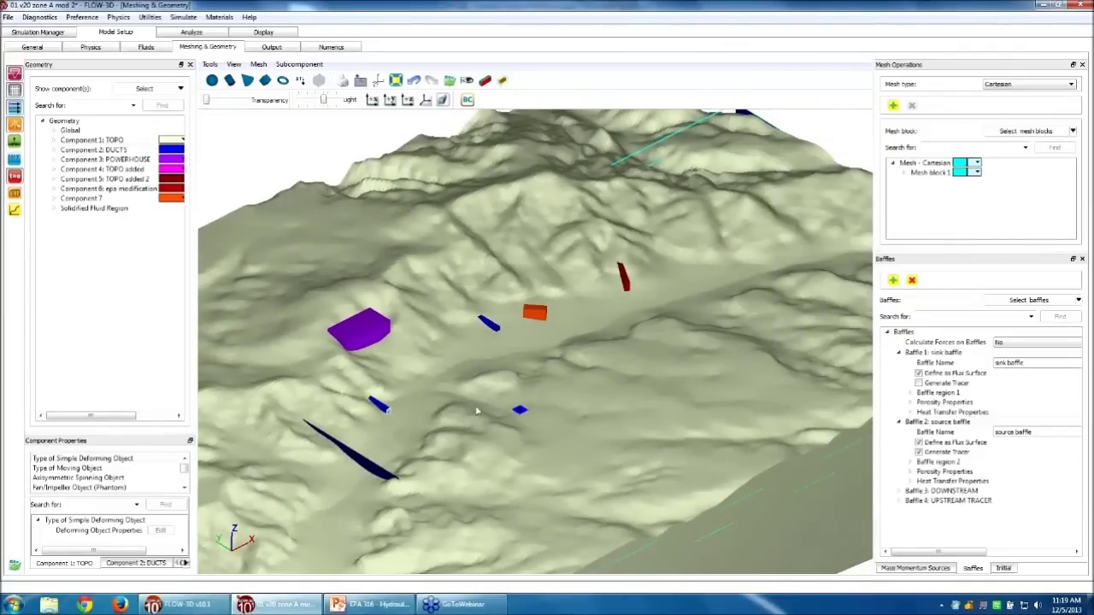
drag(458, 396, 698, 373)
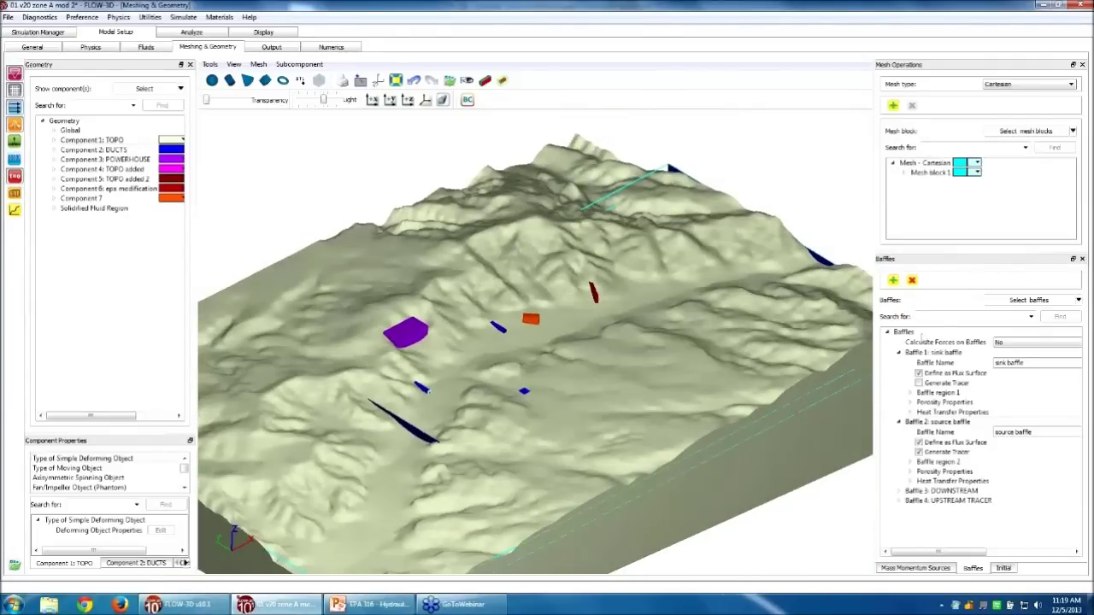
click(899, 352)
click(899, 363)
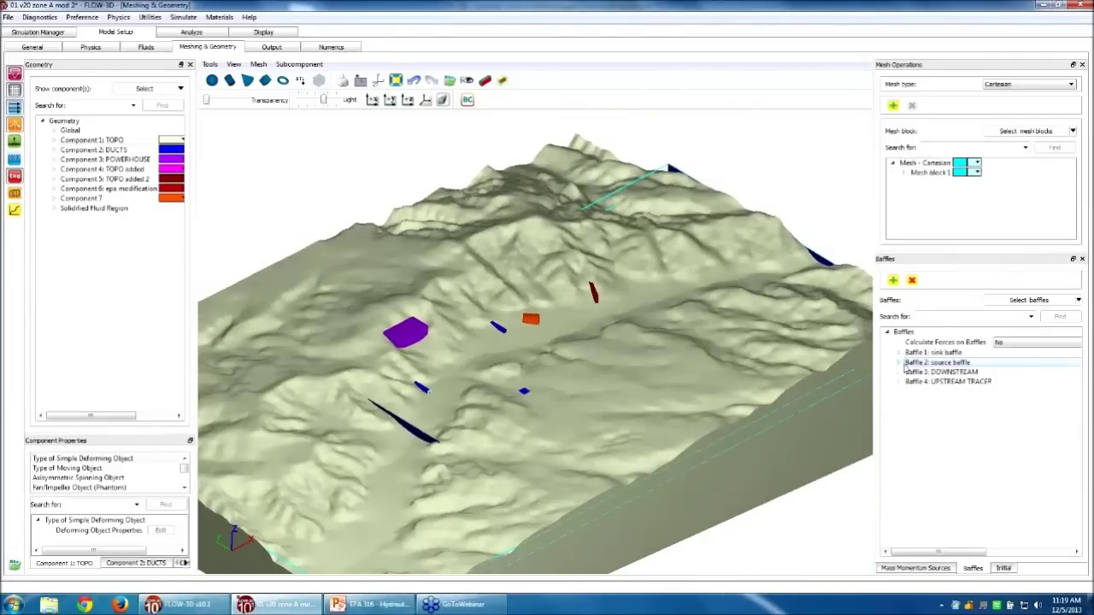
click(961, 372)
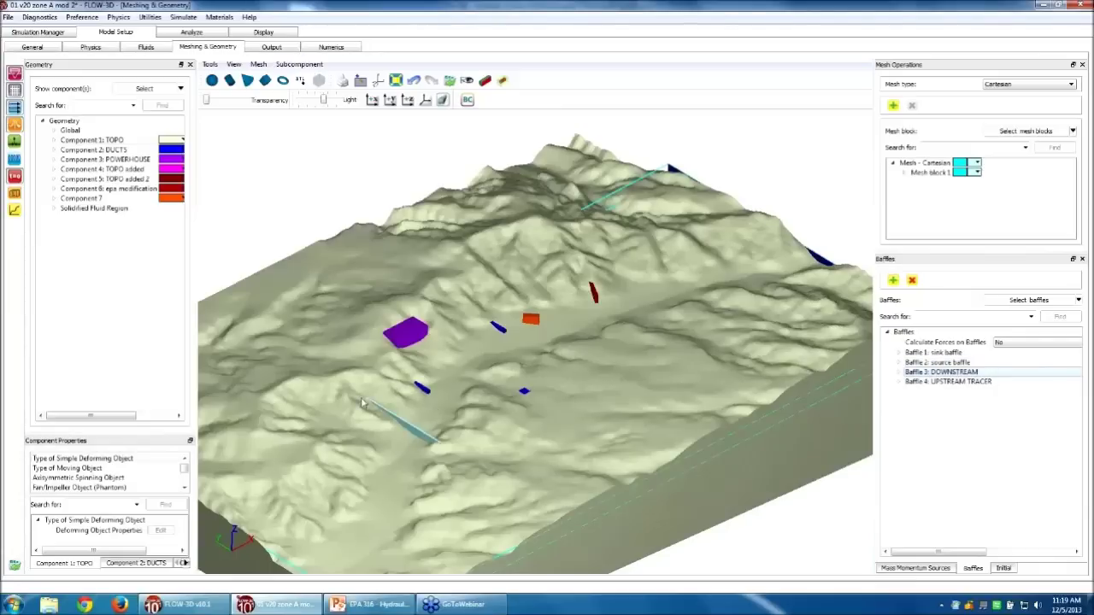
Highlight Baffle 4: UPSTREAM TRACER on the terrain, and bring up the sampling volume settings.
drag(505, 513, 417, 456)
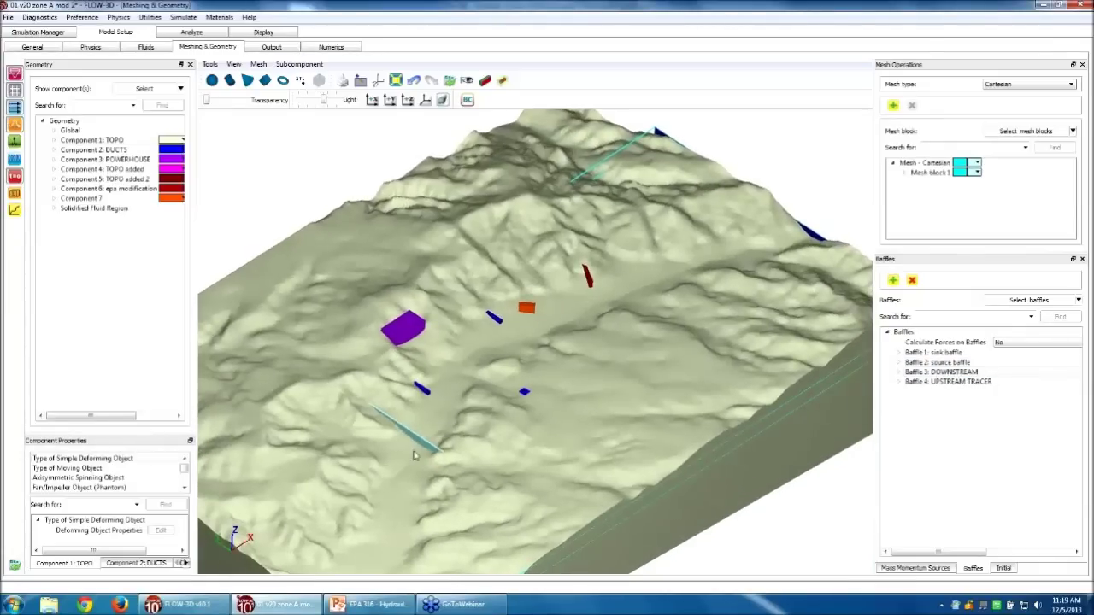
click(947, 382)
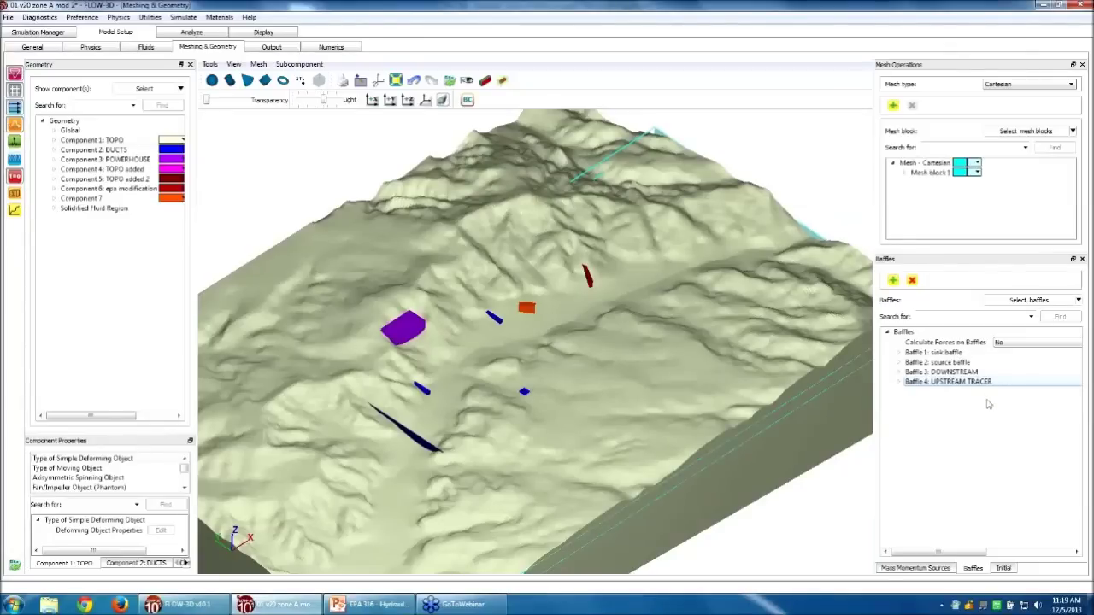
click(14, 196)
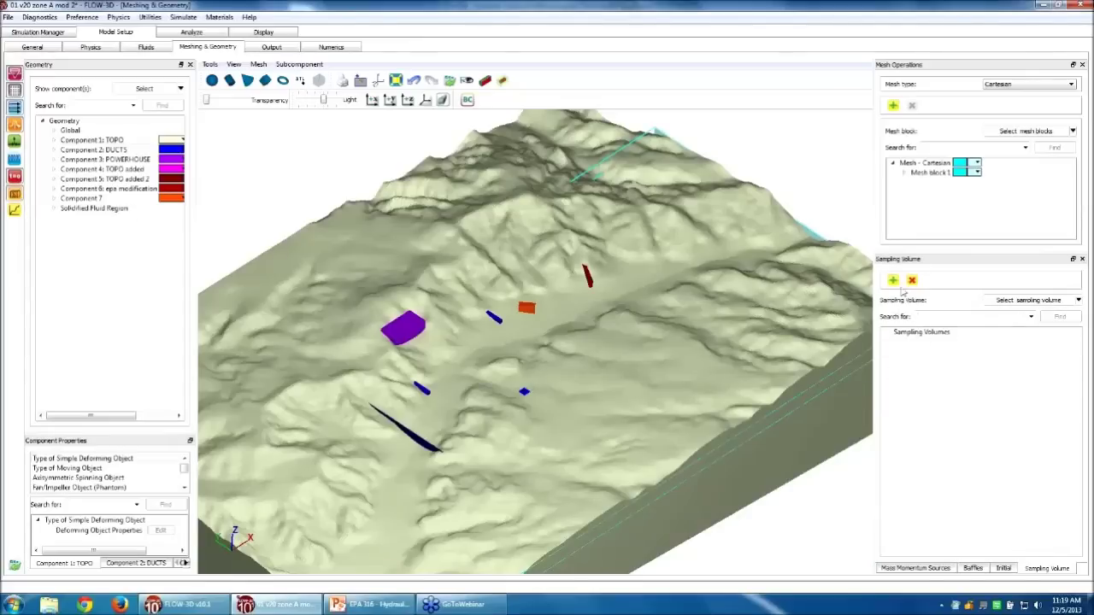
scroll(484, 334, up, 8)
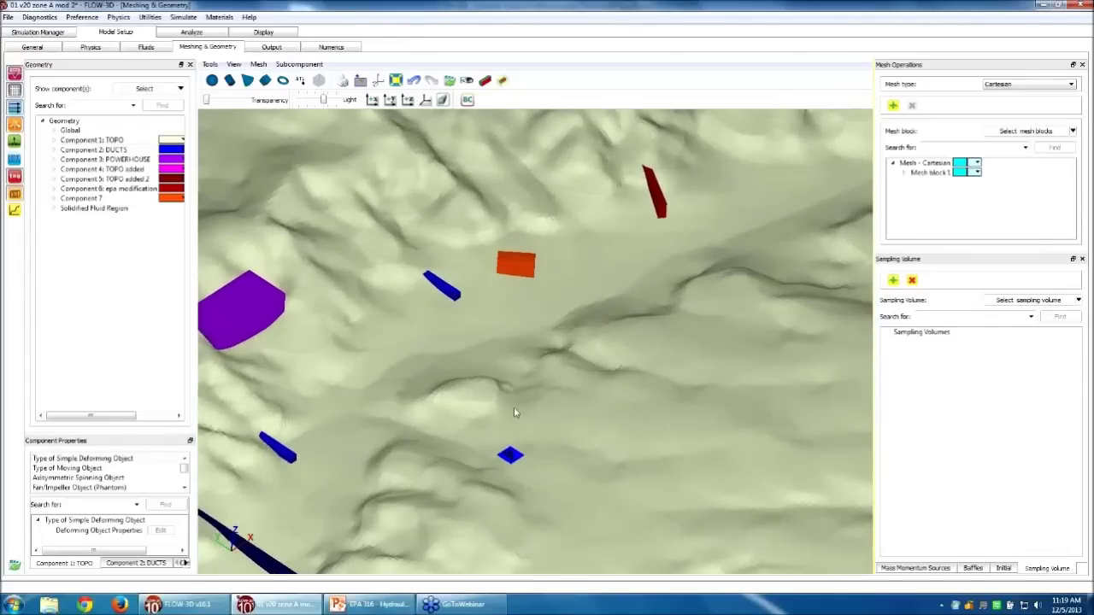
scroll(513, 406, down, 3)
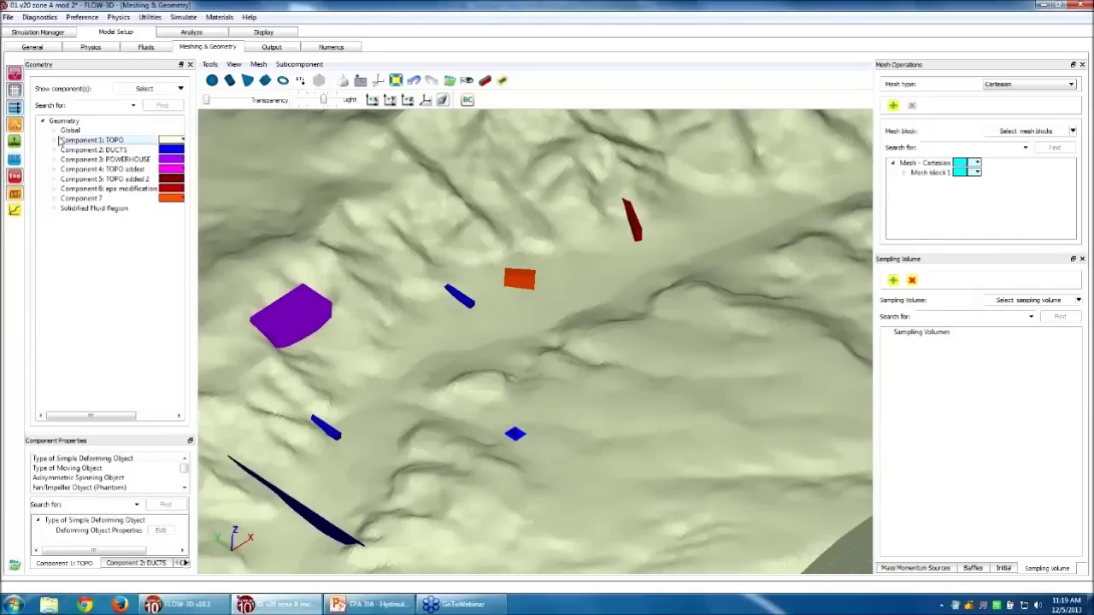
Review the SOURCE and SINK mass momentum sources, and locate the SINK at the blue duct near the orange block.
click(925, 567)
click(889, 333)
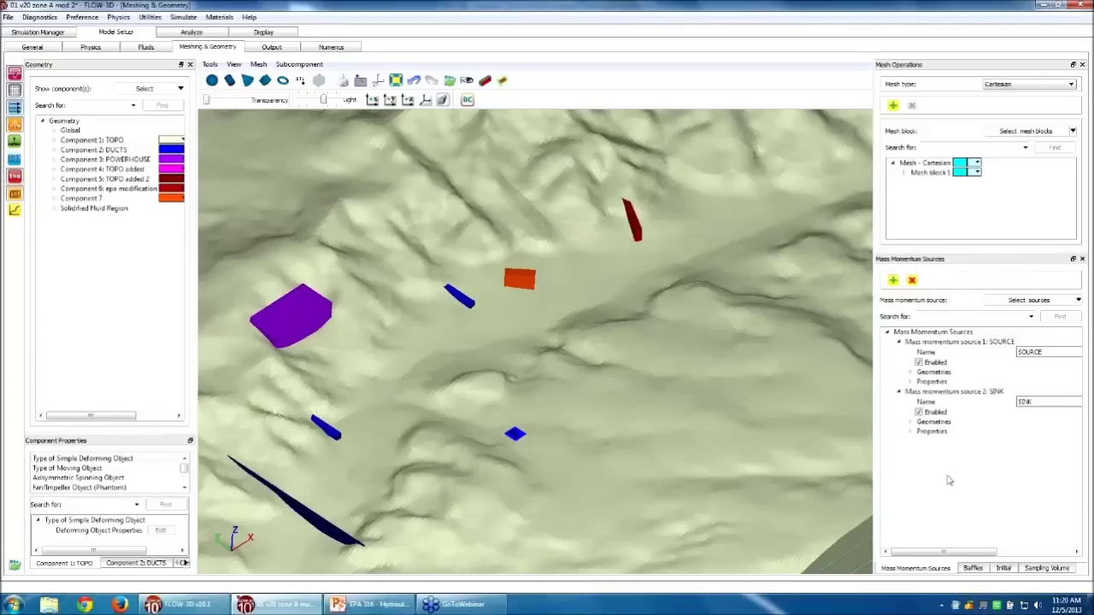
click(966, 394)
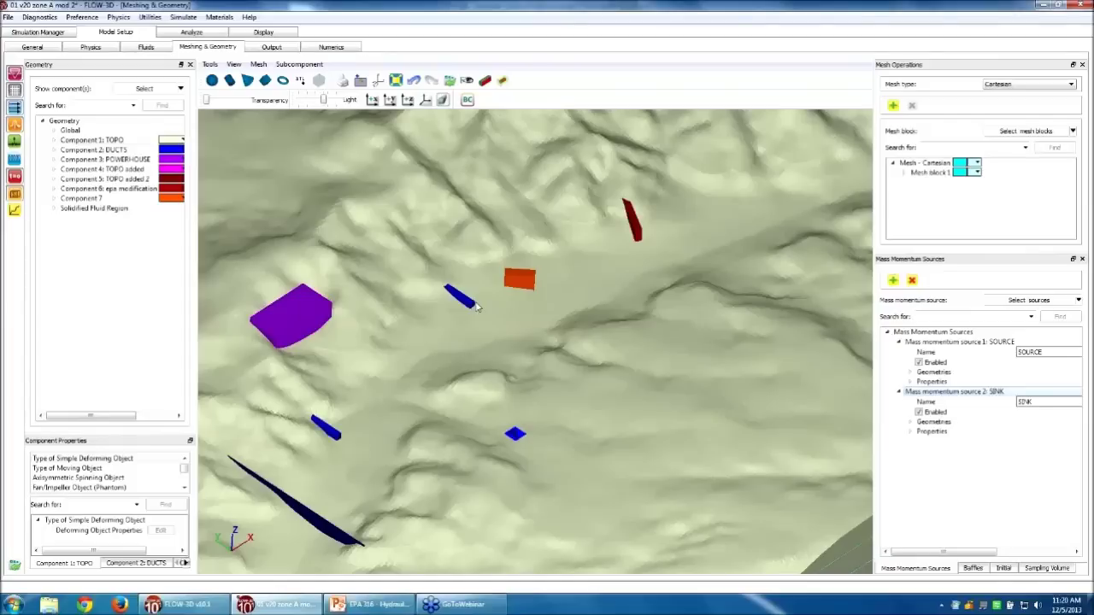
drag(456, 362, 496, 379)
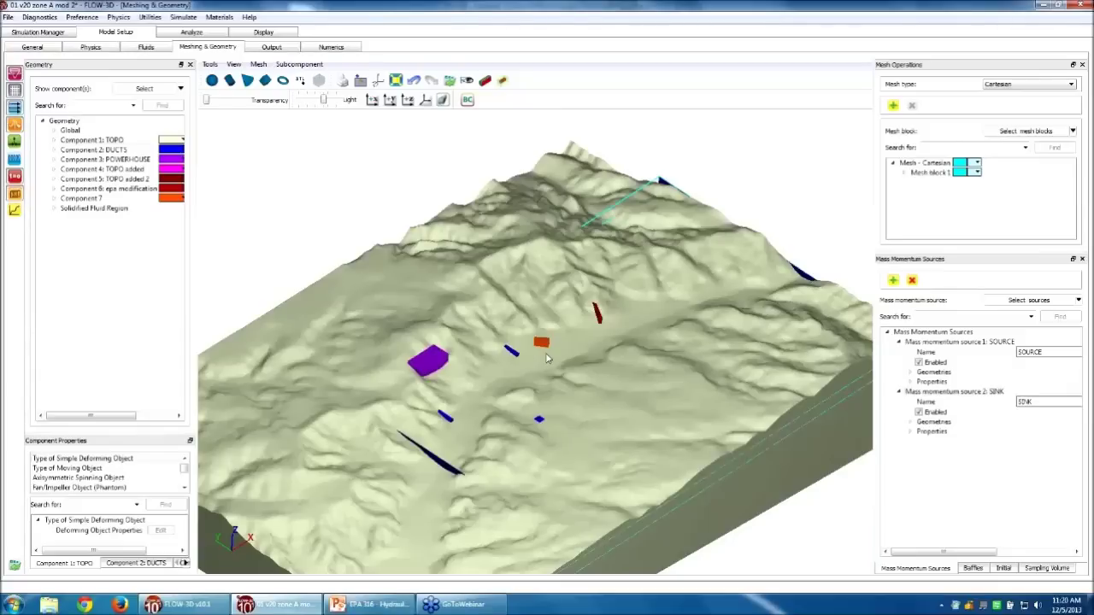
Collapse the properties of the SINK and SOURCE mass momentum sources, and view the whole terrain.
click(949, 392)
click(899, 391)
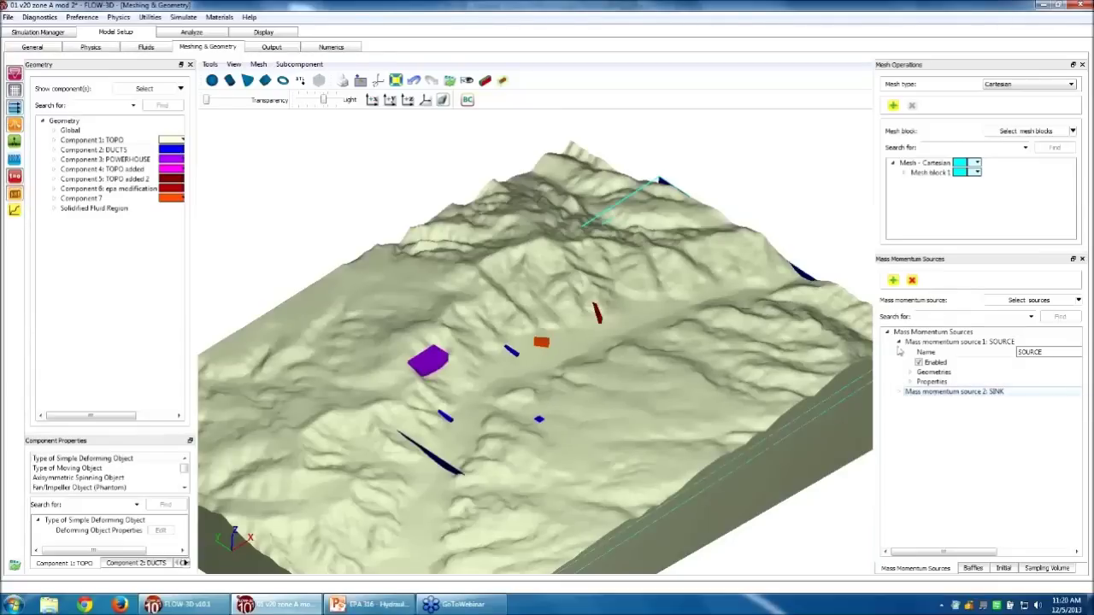
click(899, 342)
mouse_move(562, 390)
mouse_down()
mouse_move(563, 355)
mouse_move(559, 410)
mouse_move(503, 370)
mouse_move(526, 372)
mouse_move(516, 365)
mouse_move(551, 398)
mouse_up()
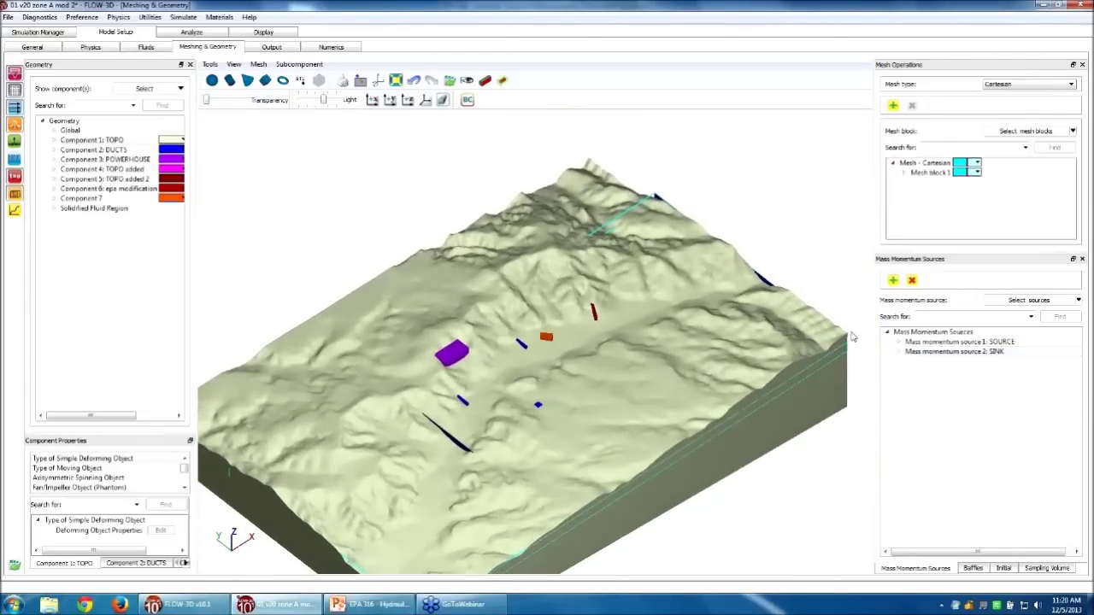
Review the initial conditions, collapsing the velocities, global and Fluid region 1 settings, and highlight Fluid region 1.
click(1003, 569)
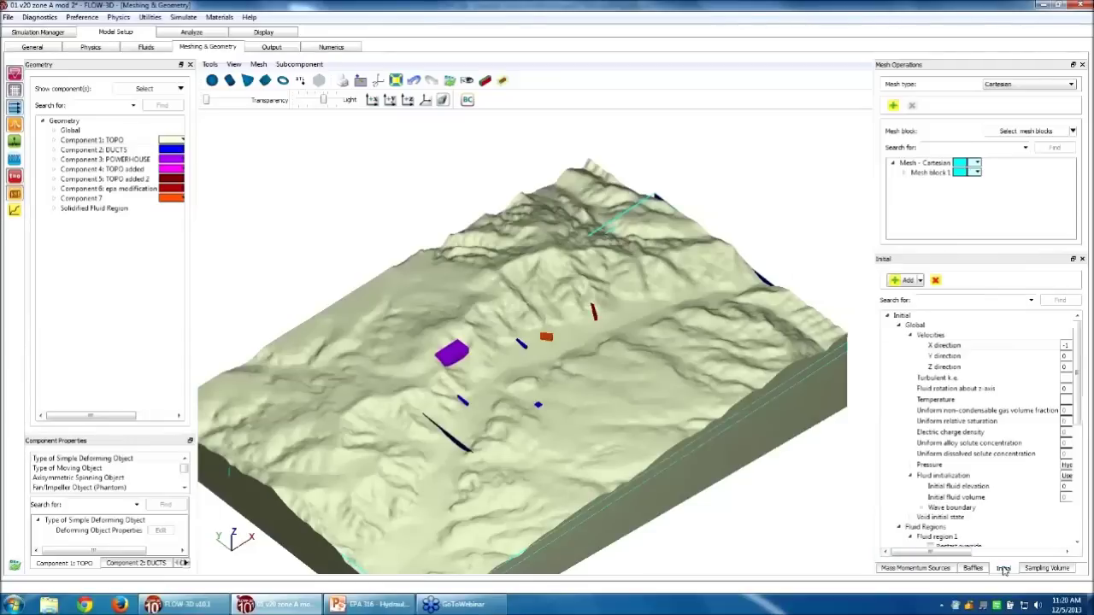
click(911, 335)
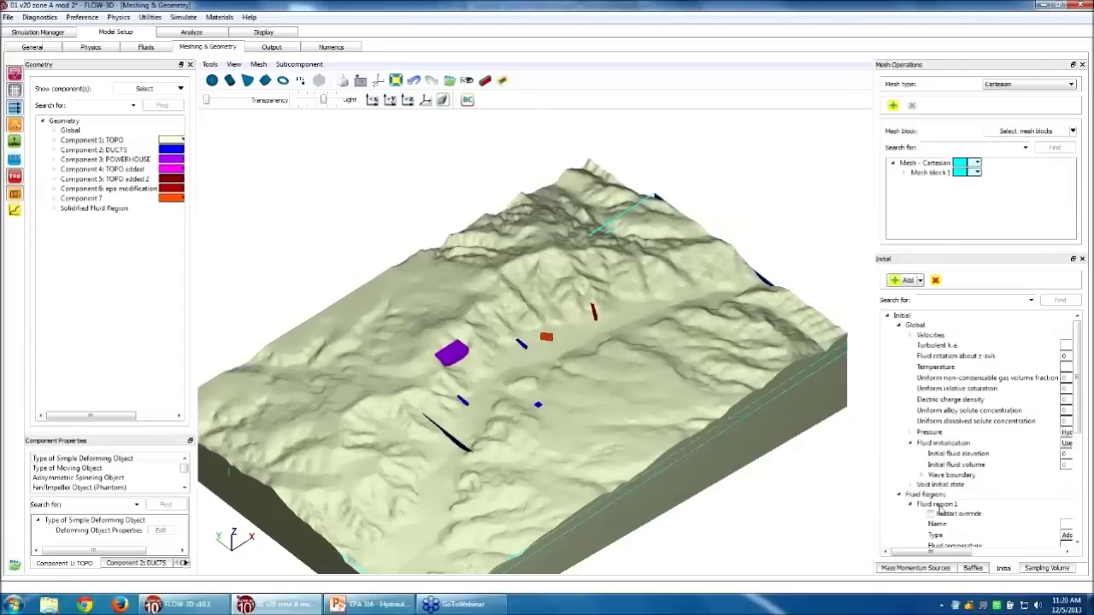
click(899, 327)
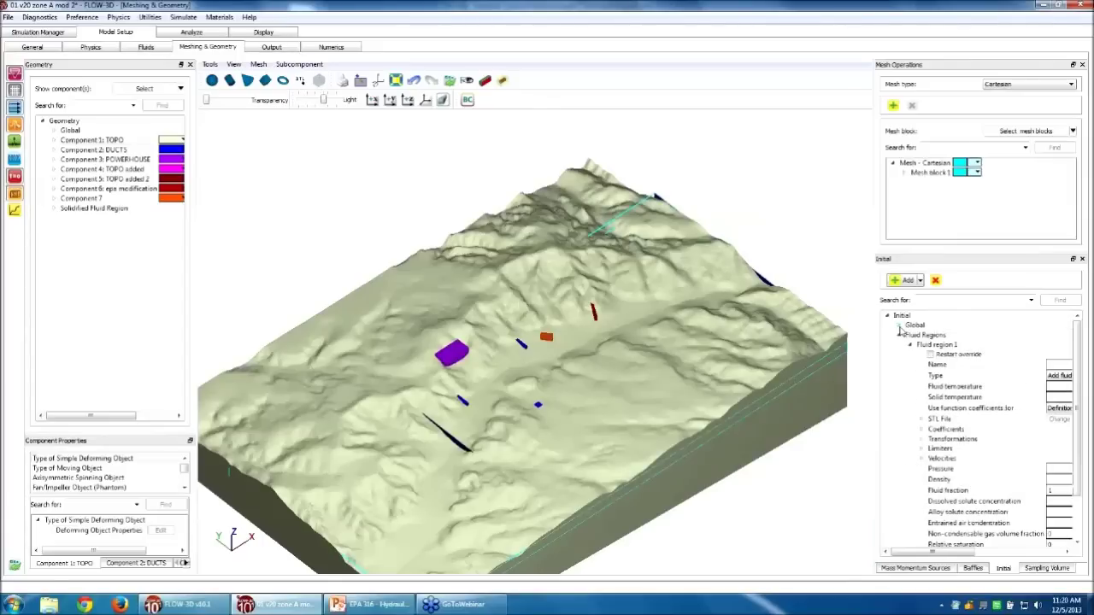
click(910, 345)
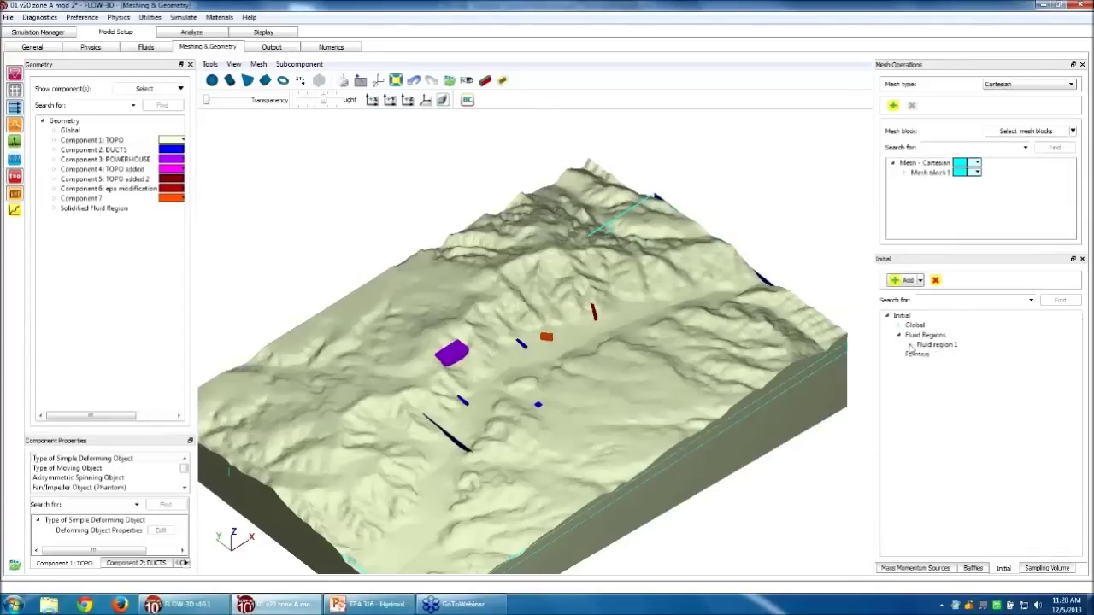
click(935, 344)
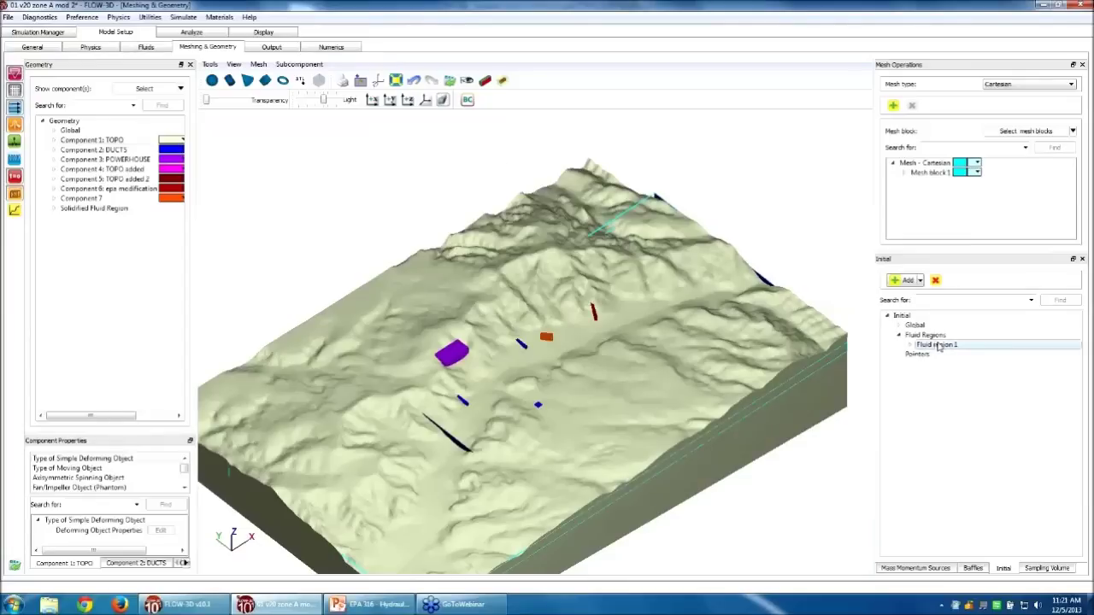
Select the simulation 01 v20 P01 tracers in the Default Workspace and open its model setup.
click(47, 34)
click(83, 100)
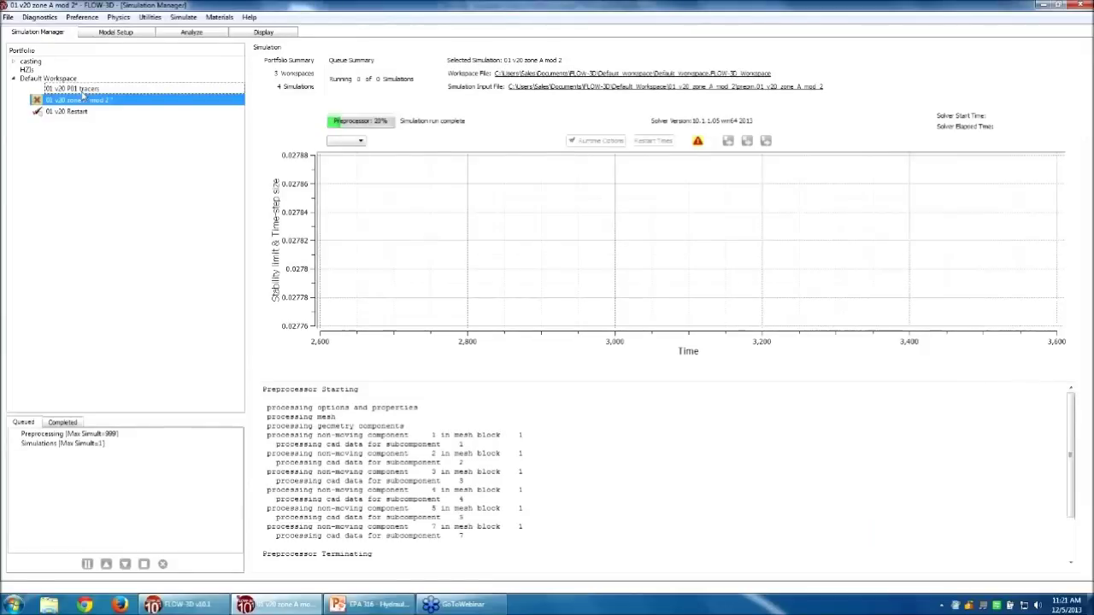
click(84, 89)
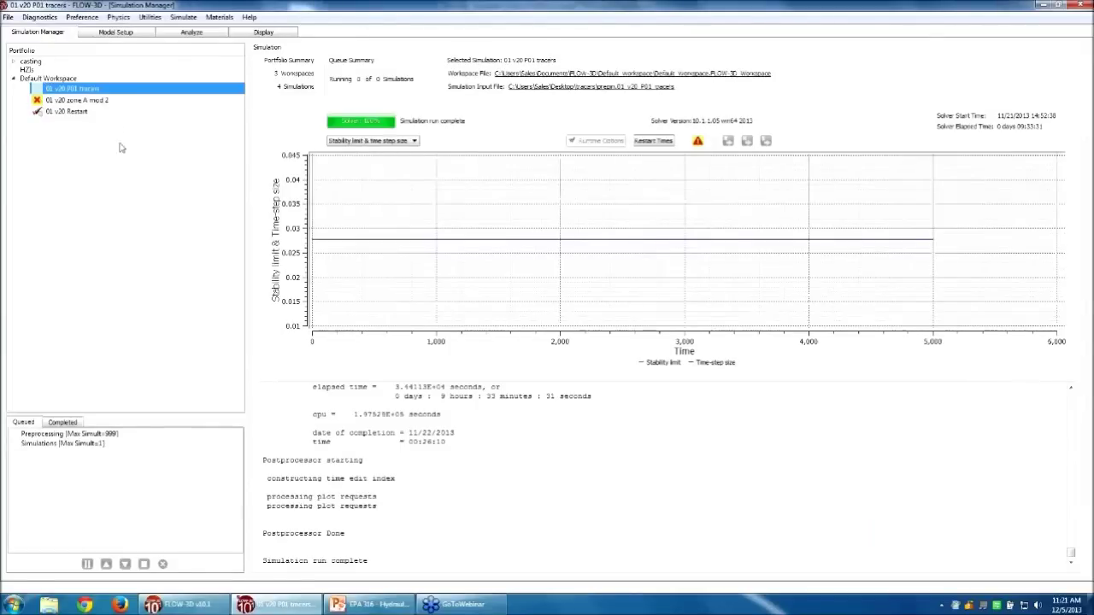
click(116, 33)
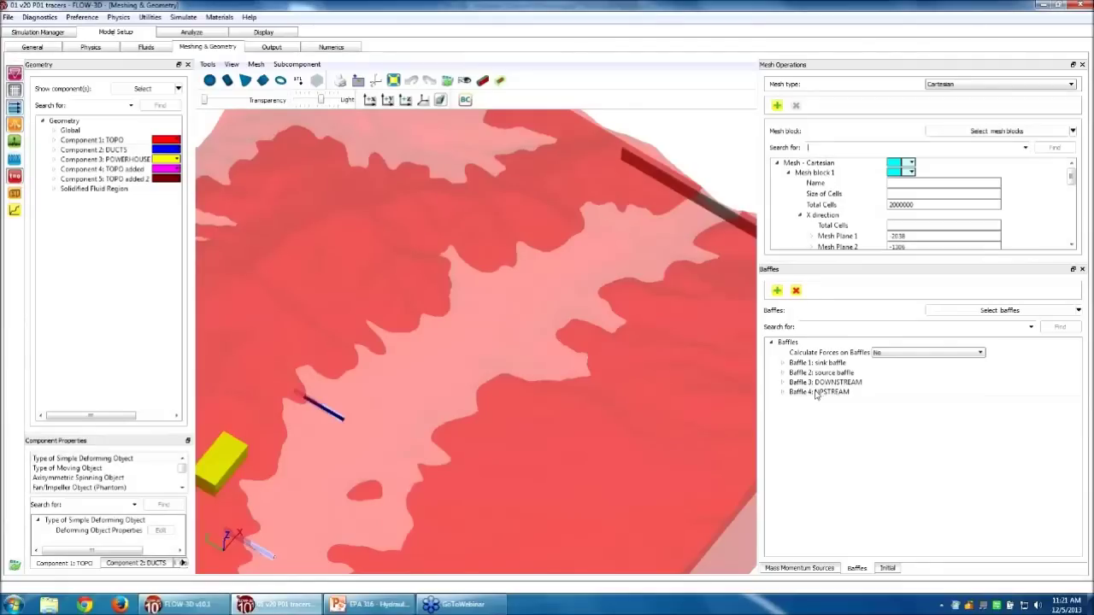
List the tracer simulation's initial fluid regions and examine the river channel across the transparent red terrain from several angles.
click(888, 569)
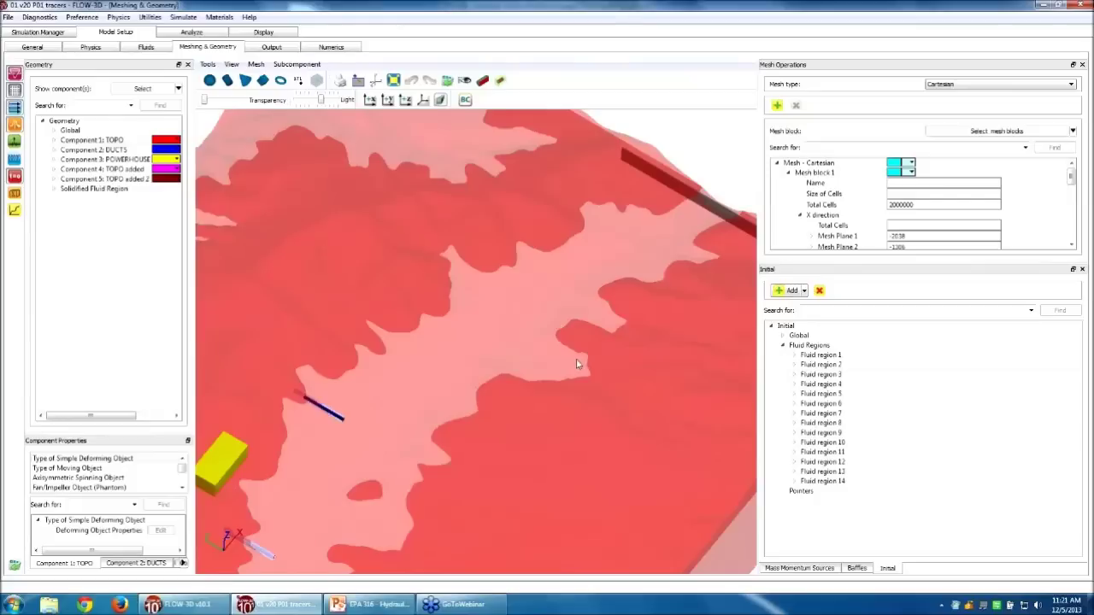
scroll(600, 372, down, 5)
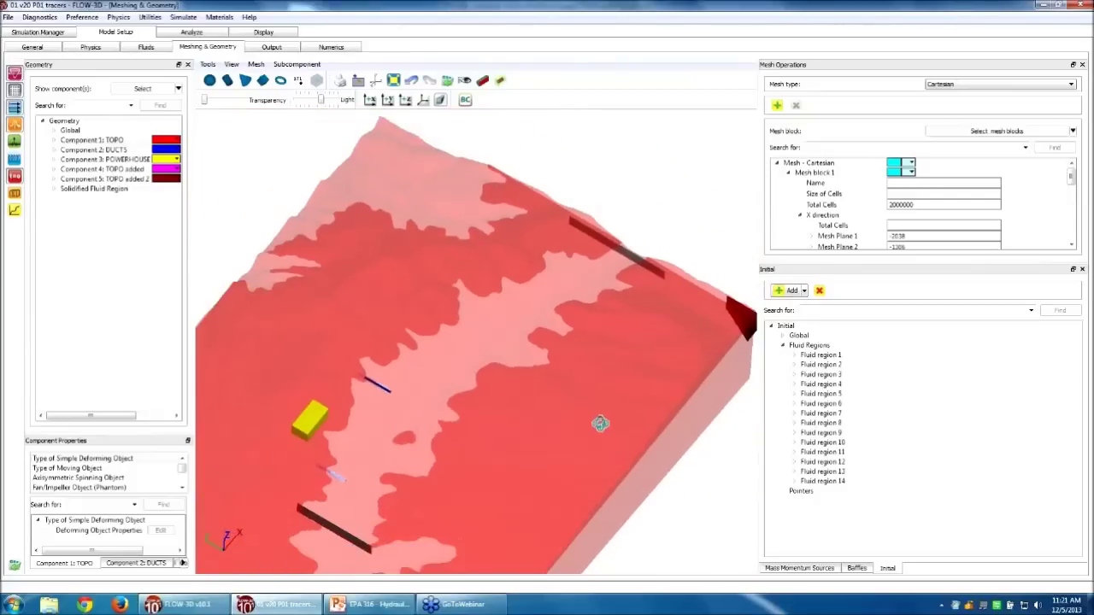
drag(599, 423, 612, 369)
drag(496, 391, 597, 325)
mouse_move(488, 398)
mouse_down()
mouse_move(503, 354)
mouse_move(561, 480)
mouse_move(501, 479)
mouse_move(517, 444)
mouse_move(474, 394)
mouse_up()
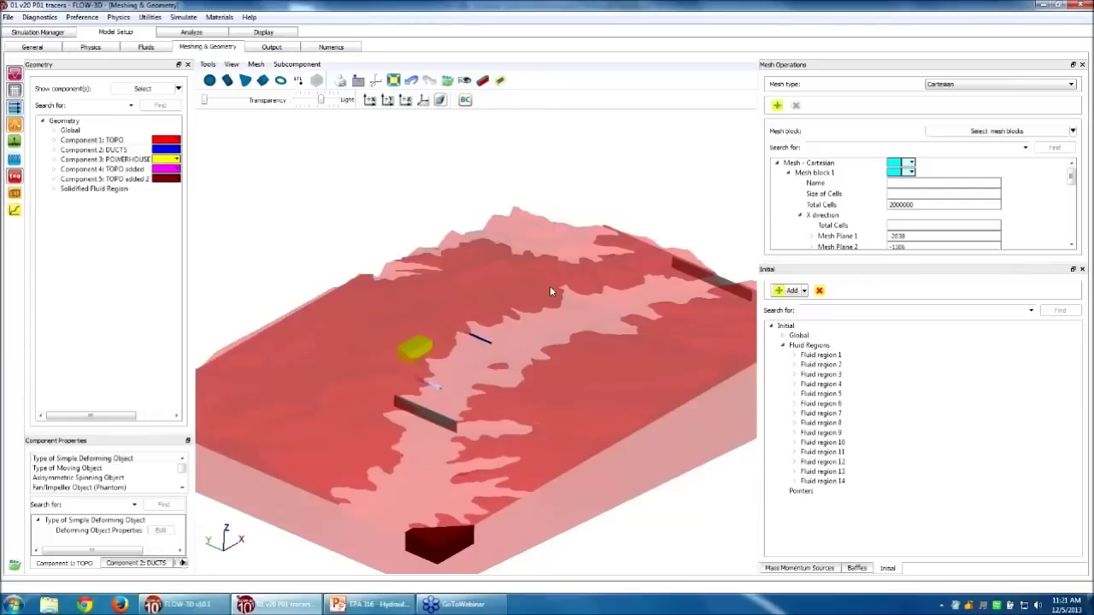
drag(524, 367, 525, 477)
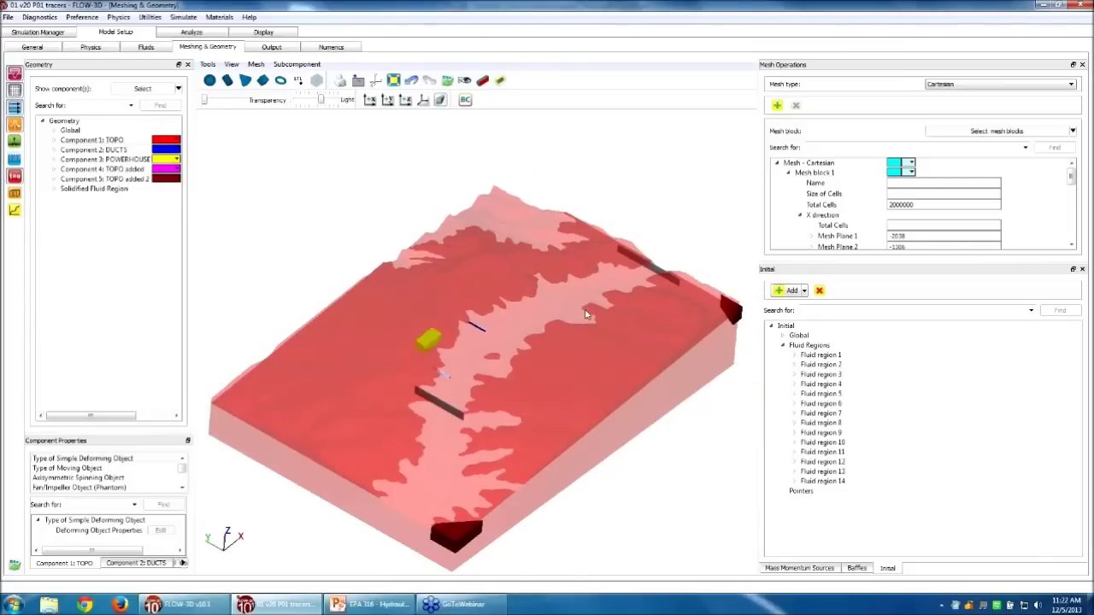
drag(611, 378, 600, 349)
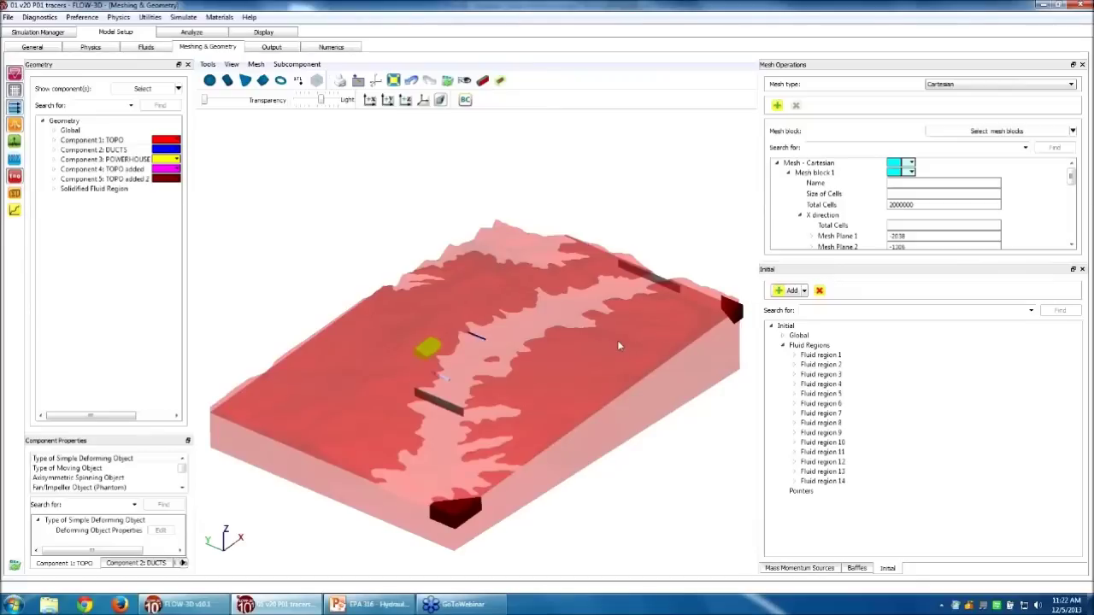
Switch to the PowerPoint presentation, start the slide show from slide 29 and advance to the Steady State chart on slide 31.
click(1043, 7)
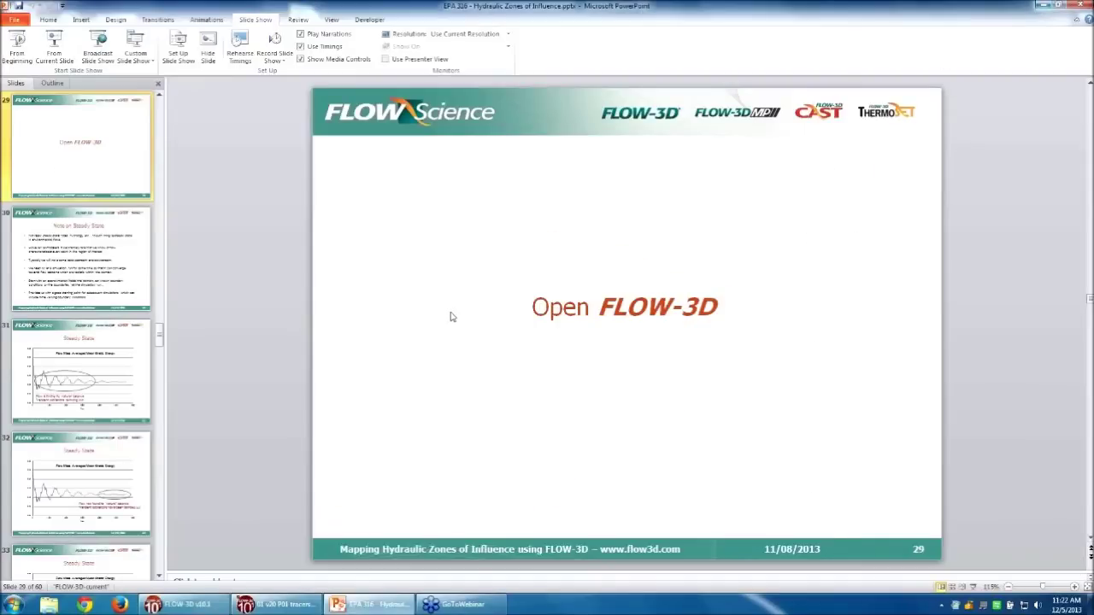
click(53, 45)
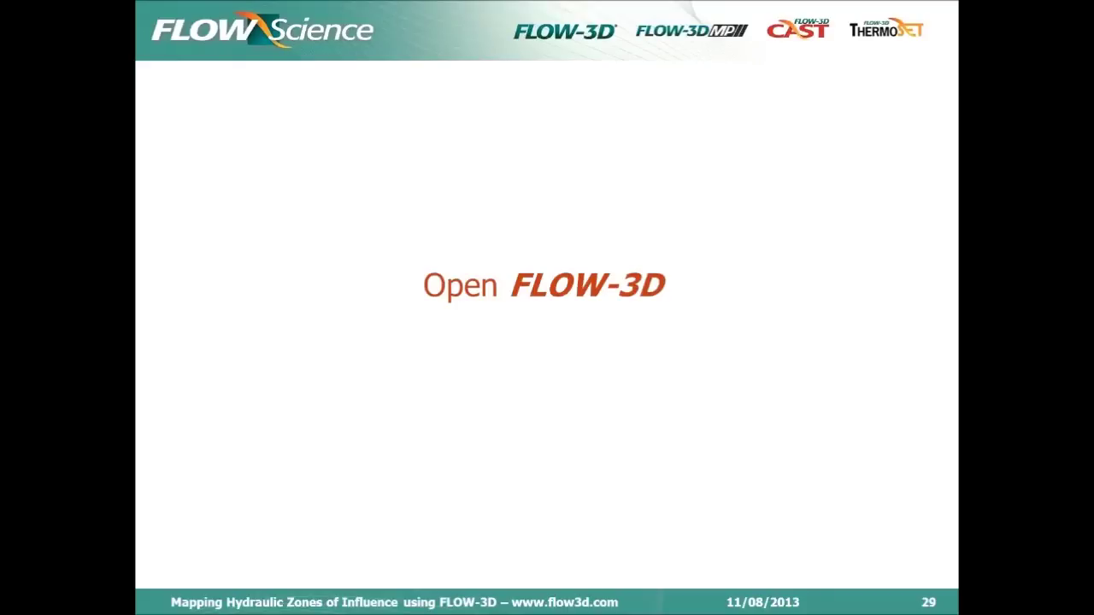
key(Right)
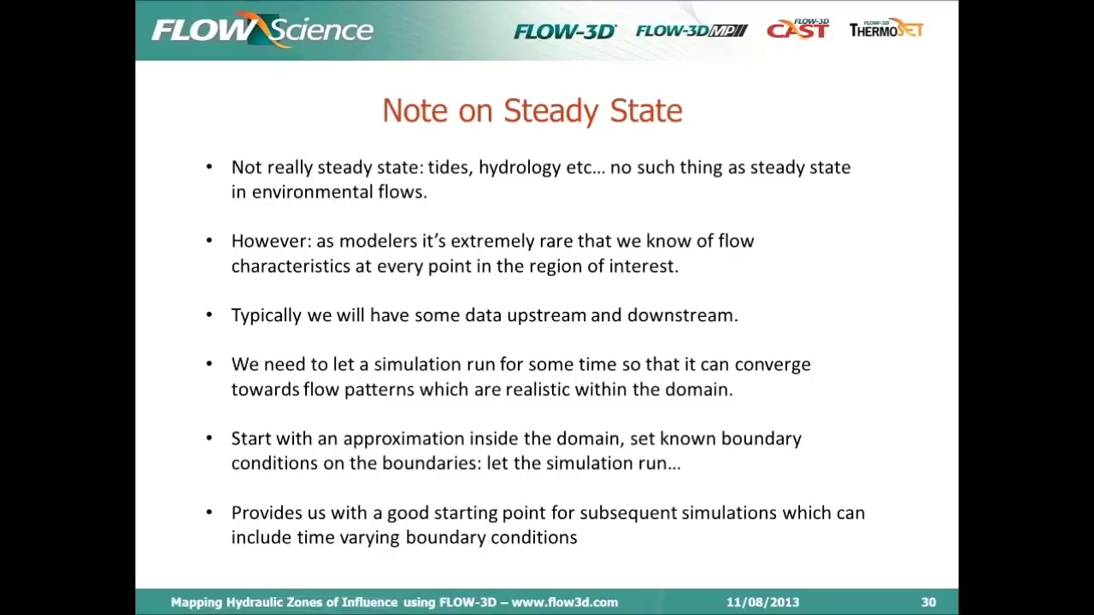
key(Right)
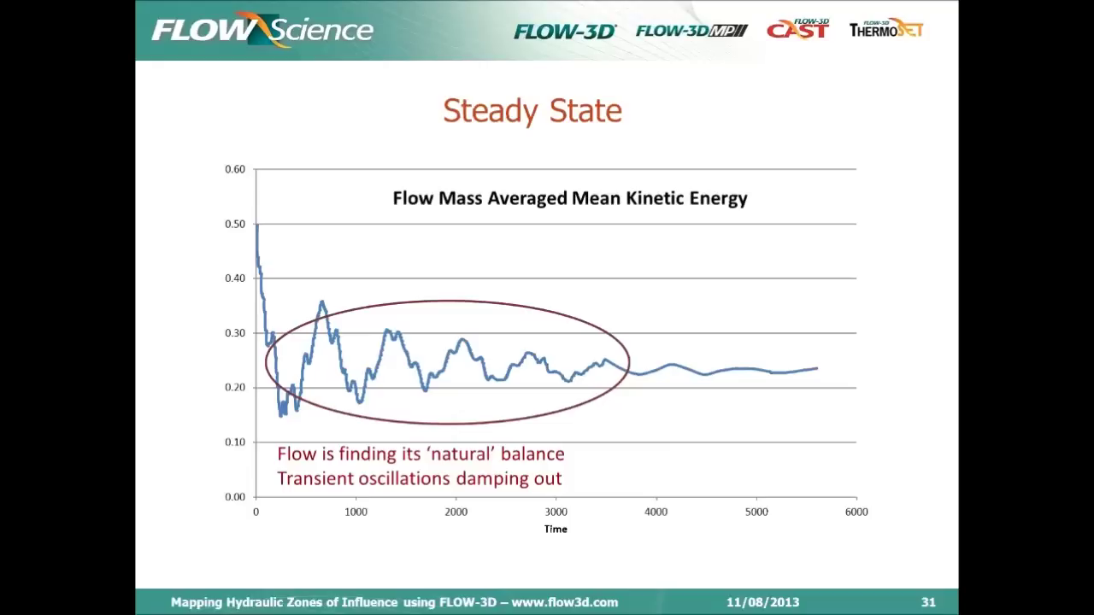